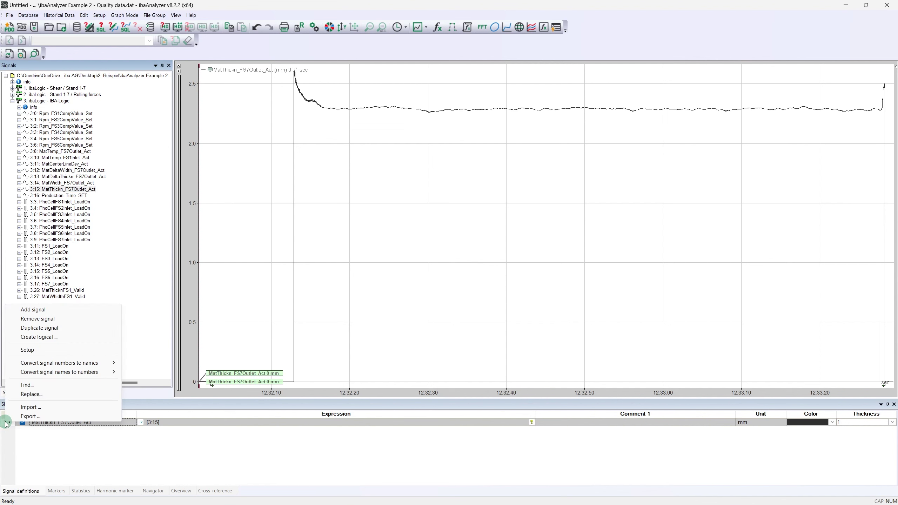
Step: Add a signal definition named MatThickn_VALID with the expression [3:15] > 0, based on MatThickn_FS7Outlet_Act
left_click(29, 312)
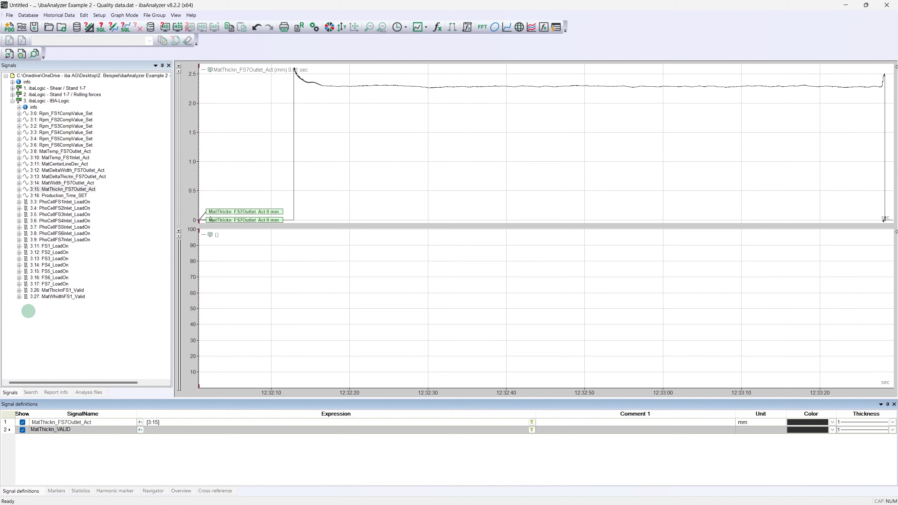
left_click(140, 430)
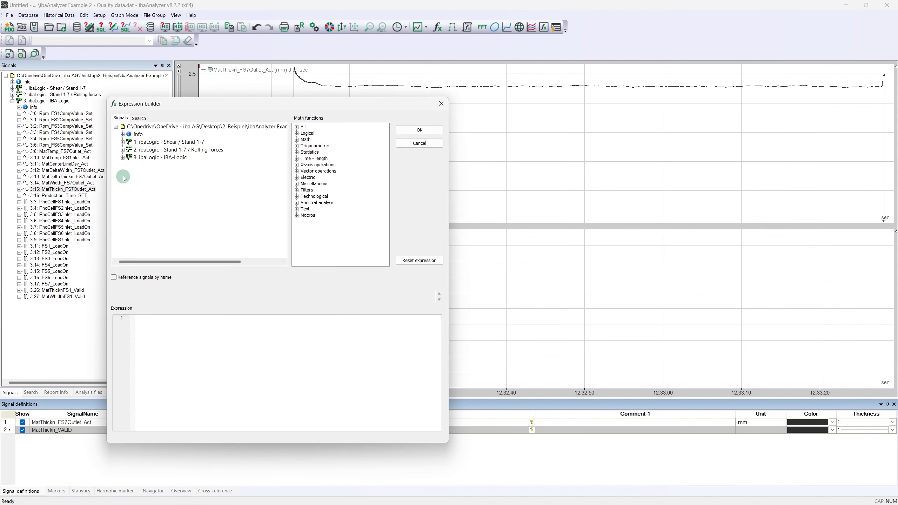
left_click(124, 157)
scroll(142, 177, "down", 1)
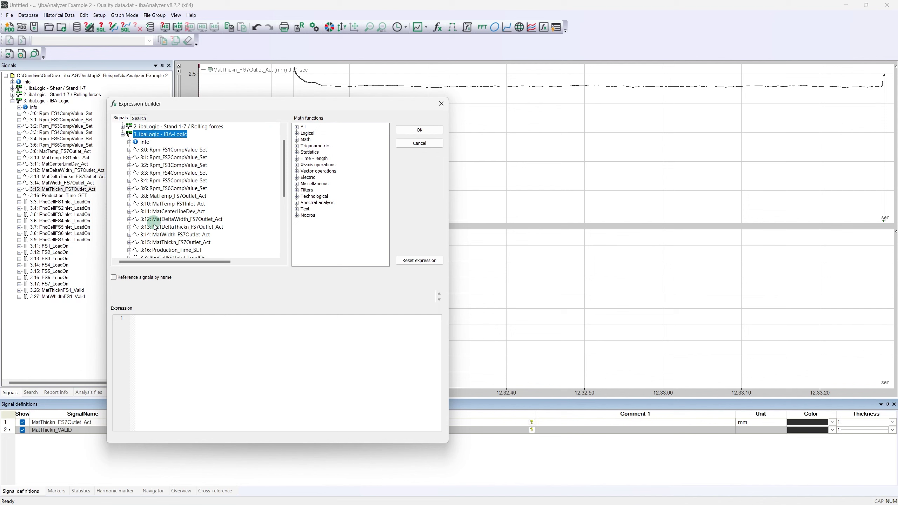
double_click(162, 244)
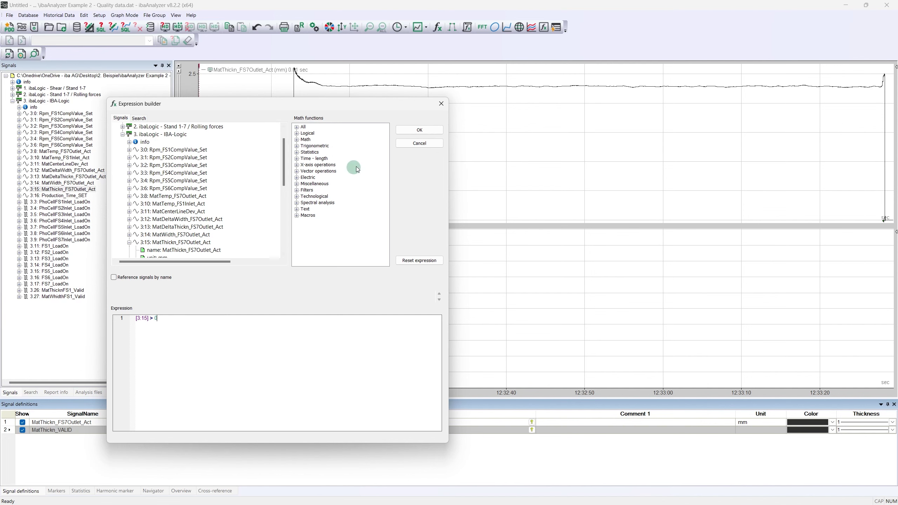
left_click(419, 129)
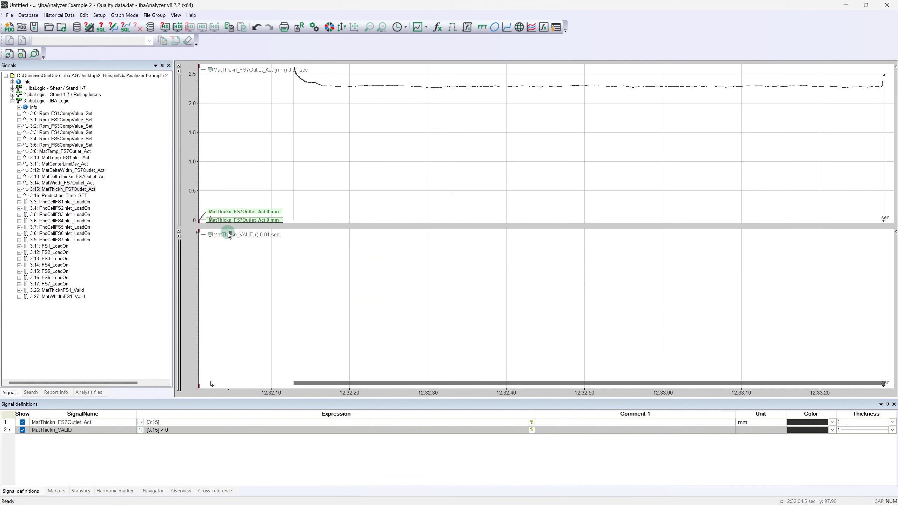
Step: Move the MatThickn_VALID curve into the MatThickn_FS7Outlet_Act graph and set its color to dark red
left_click_drag(228, 234, 208, 75)
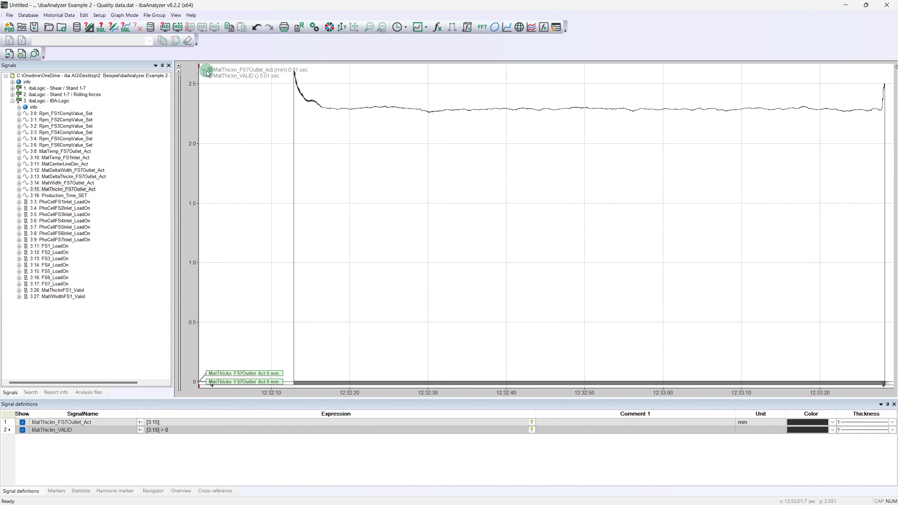
left_click(833, 422)
left_click(828, 445)
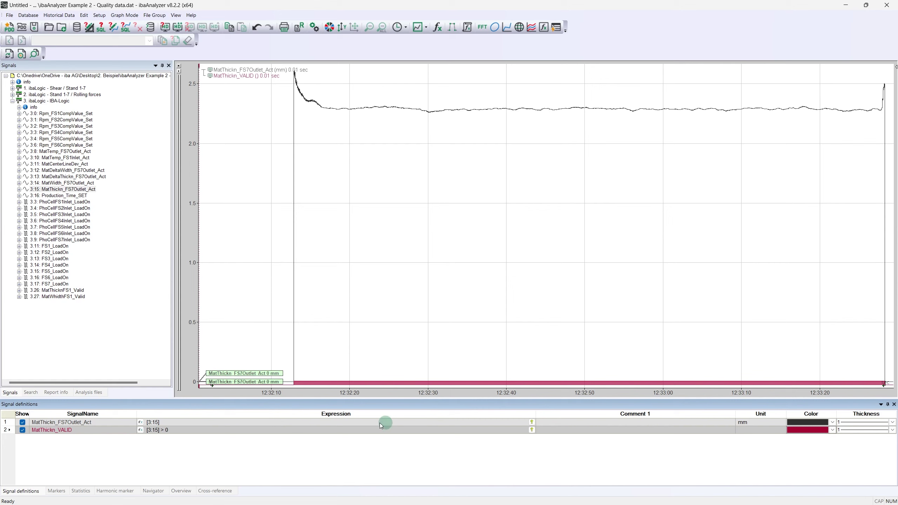
Step: Add a new signal definition named MatThickn_RELEVANT below MatThickn_VALID
right_click(5, 435)
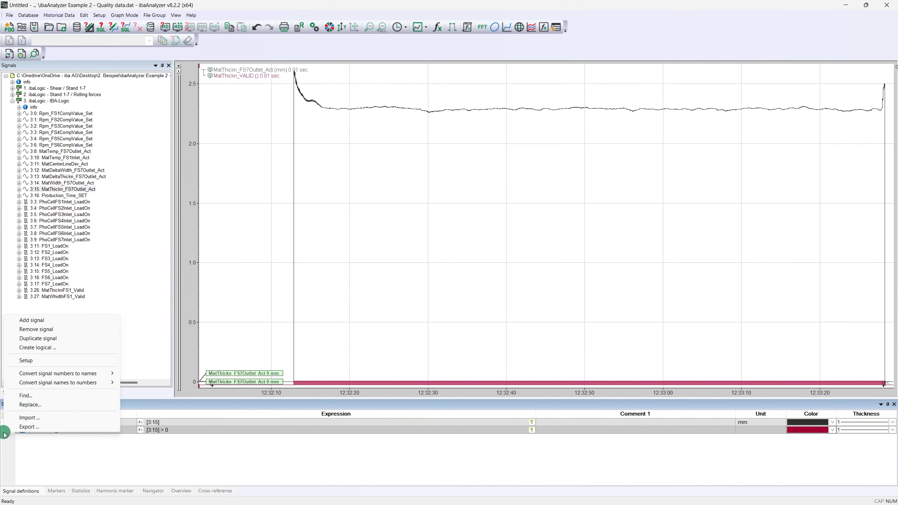
left_click(30, 320)
type("Ma")
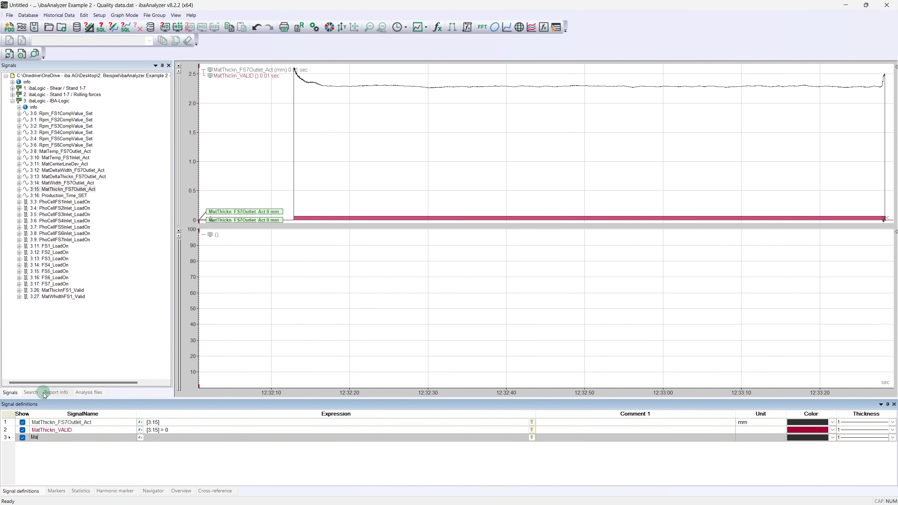
type("tThickn_RELEVANT")
Step: Start the MatThickn_RELEVANT expression with the XCutValid function in the expression builder
left_click(141, 438)
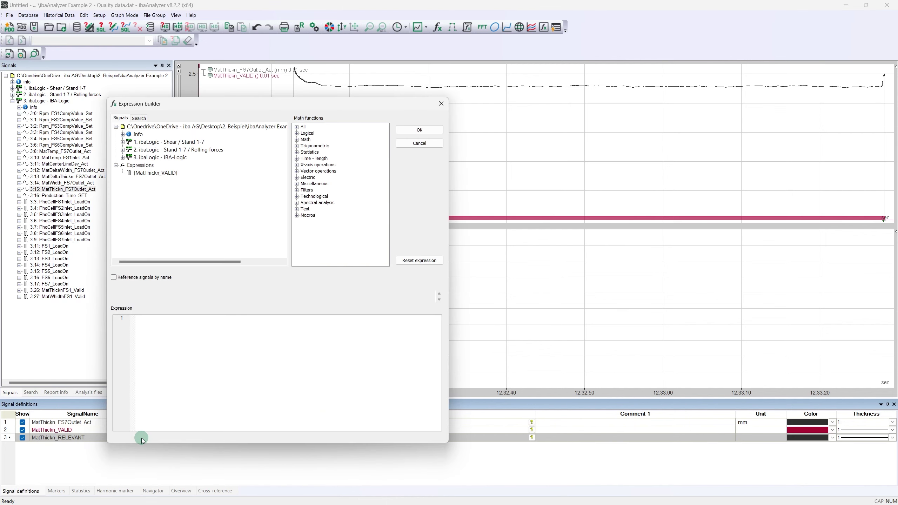
left_click(297, 128)
key("x")
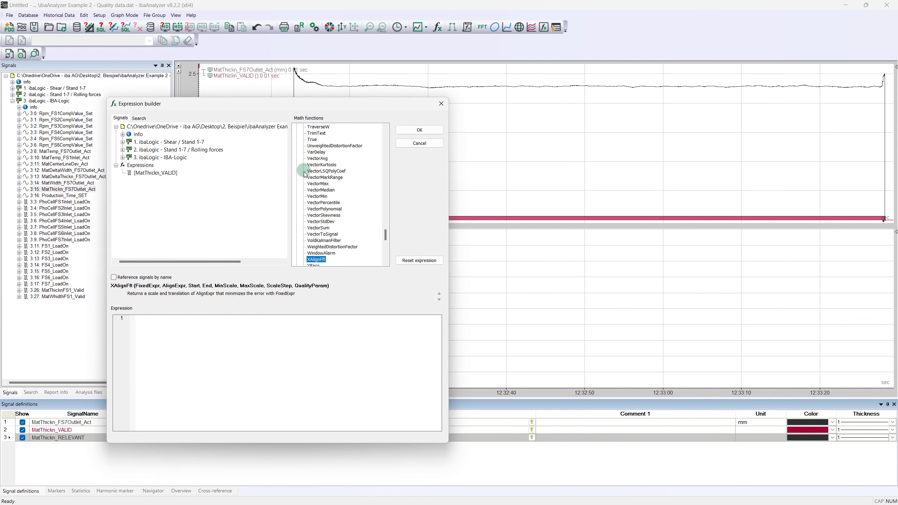
double_click(317, 259)
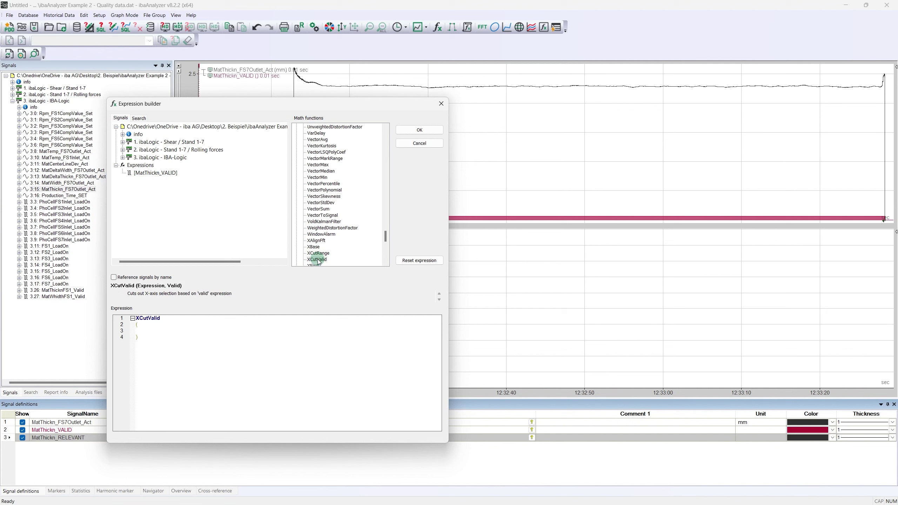
Step: Fill XCutValid with signal 3:15 MatThickn_FS7Outlet_Act and the condition [MatThickn_VALID], and apply the expression
left_click(122, 157)
scroll(155, 191, "down", 1)
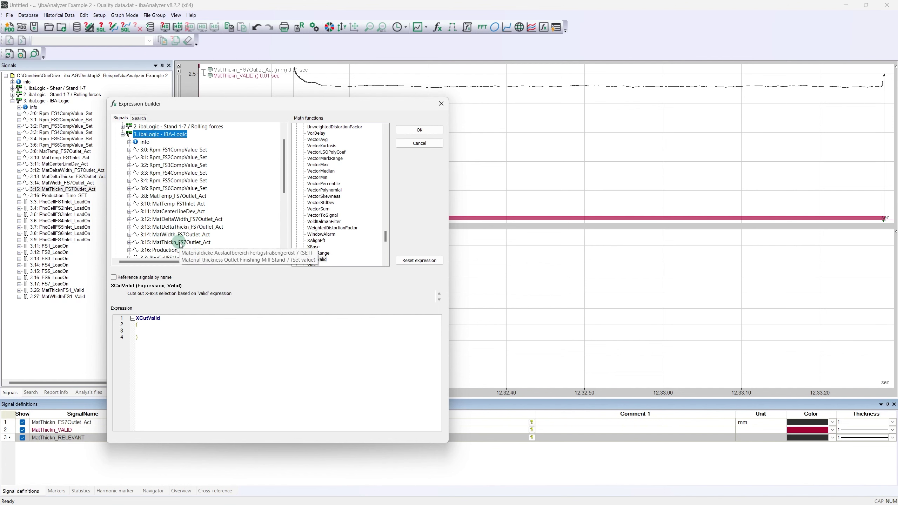
double_click(181, 245)
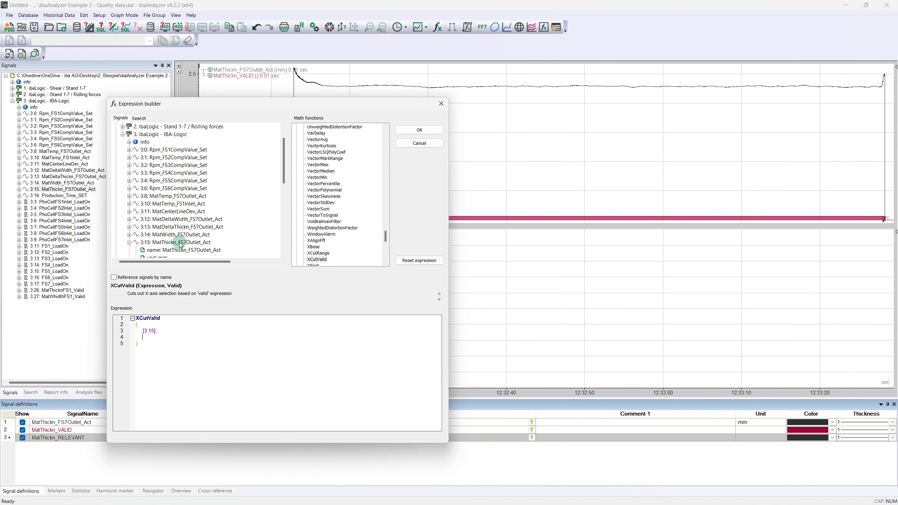
scroll(181, 245, "down", 7)
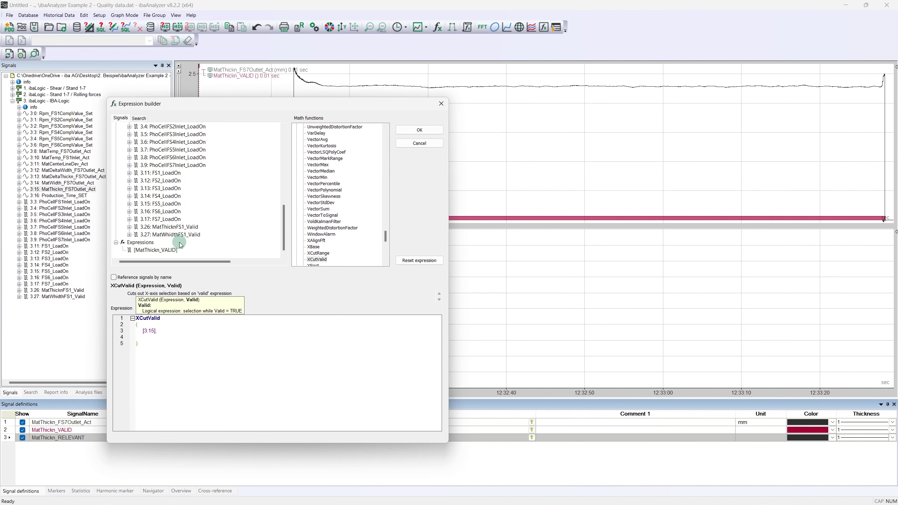
double_click(159, 250)
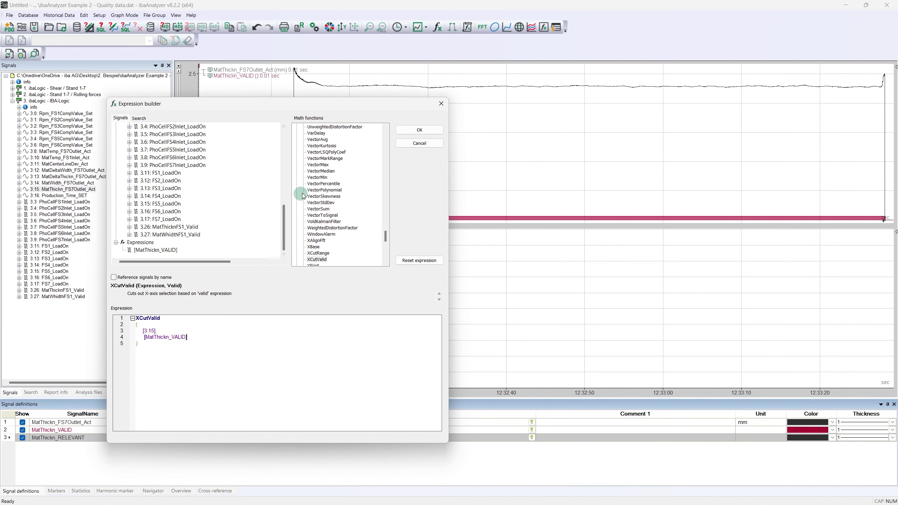
left_click(416, 129)
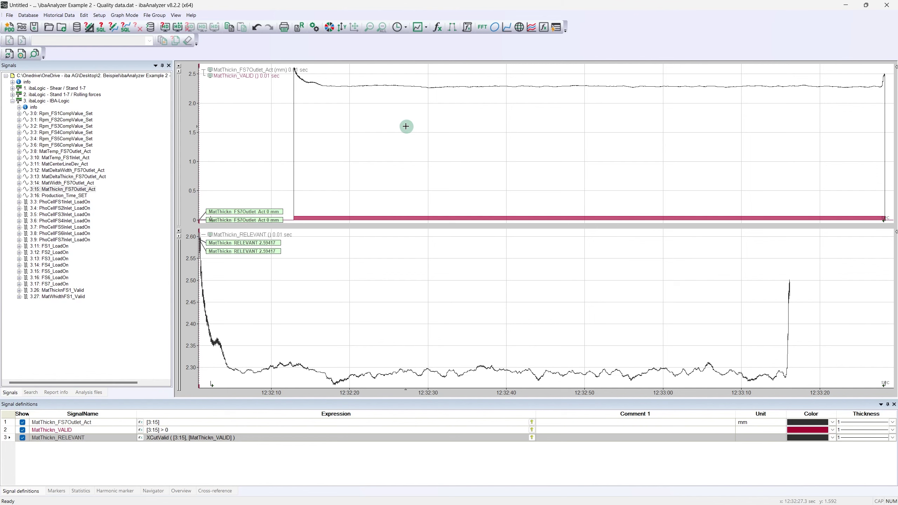
Step: Display signal 1:19 Speed_Material-FS7_Act and add a new signal definition named MatSpeed_RELEVANT
left_click(13, 88)
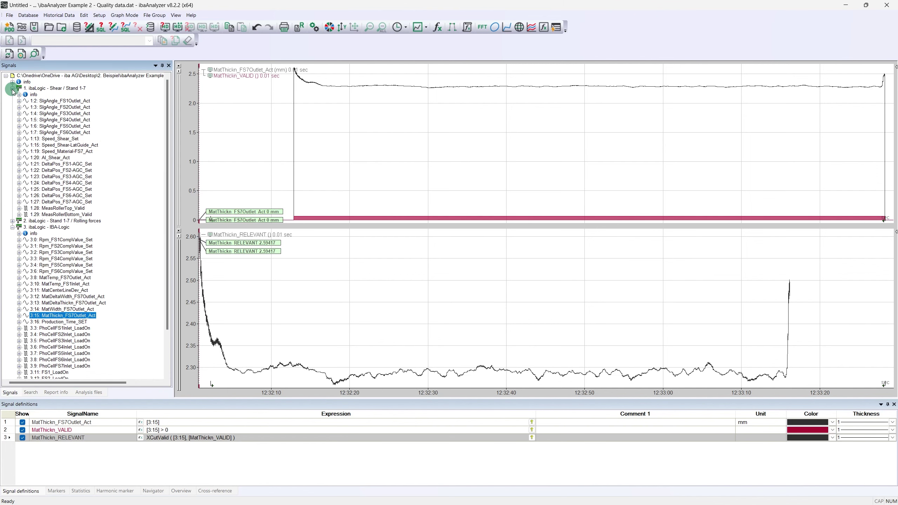
double_click(47, 152)
right_click(6, 446)
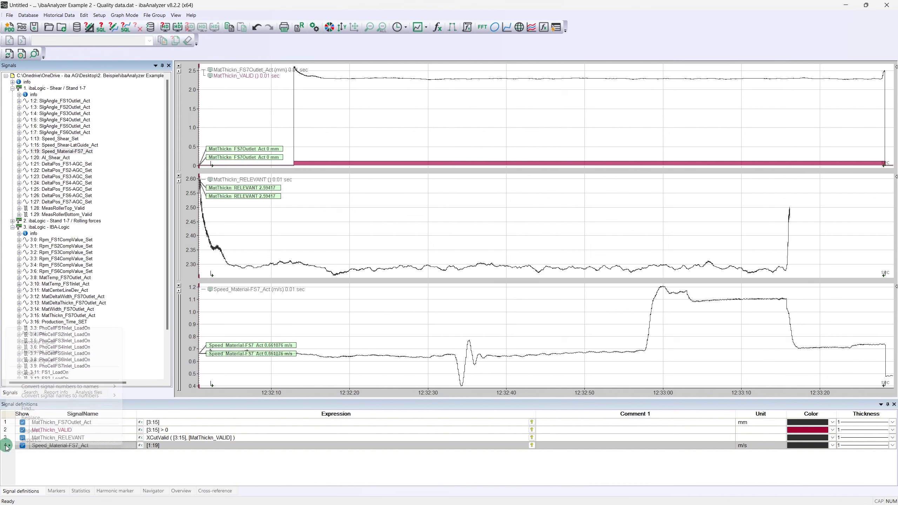
left_click(29, 335)
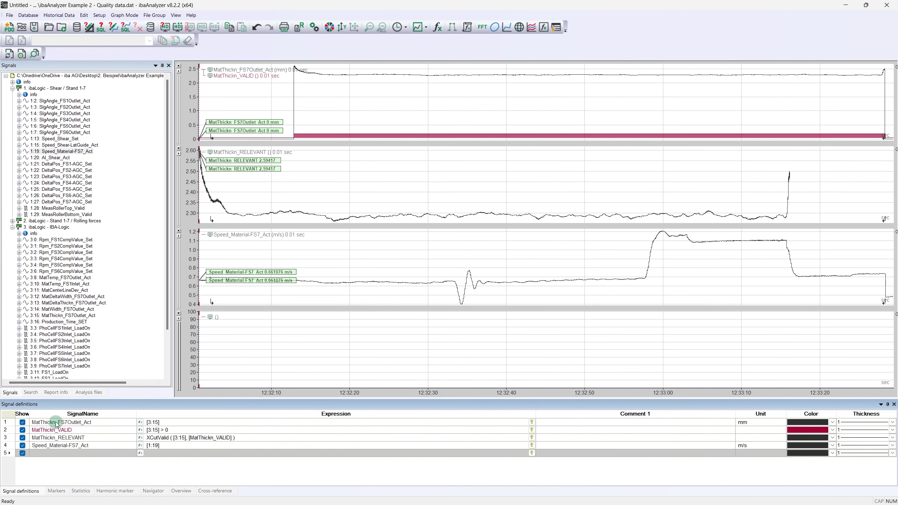
type("MatSpeed_RELEVANT")
Step: Start the MatSpeed_RELEVANT expression with the XCutValid function in the expression builder
left_click(139, 454)
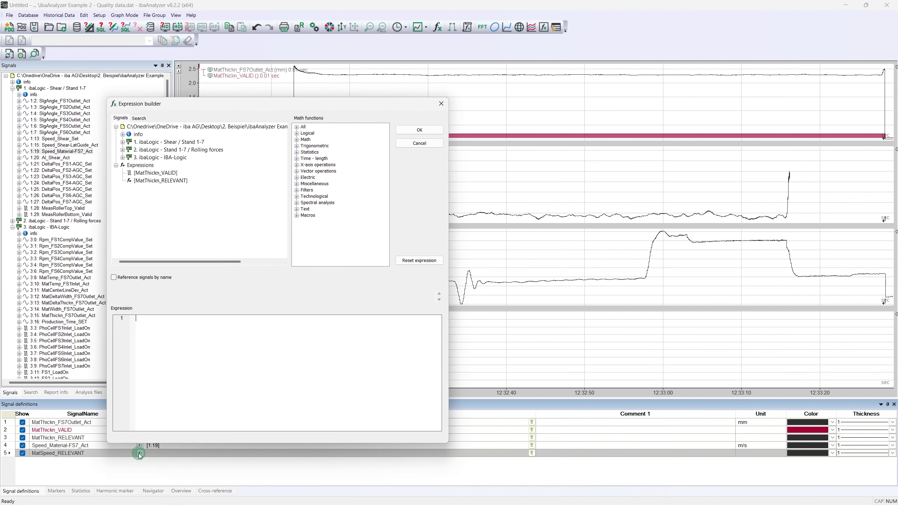
left_click(296, 127)
key("x")
scroll(315, 205, "down", 2)
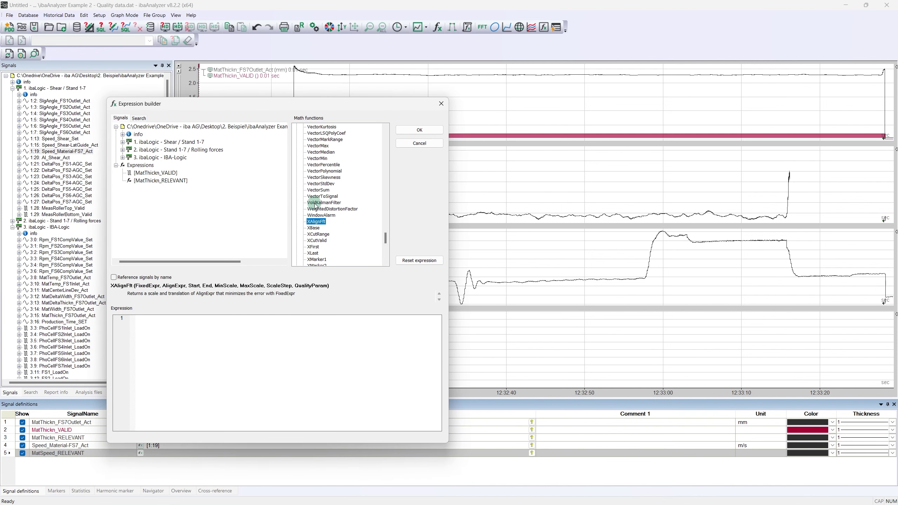
double_click(317, 241)
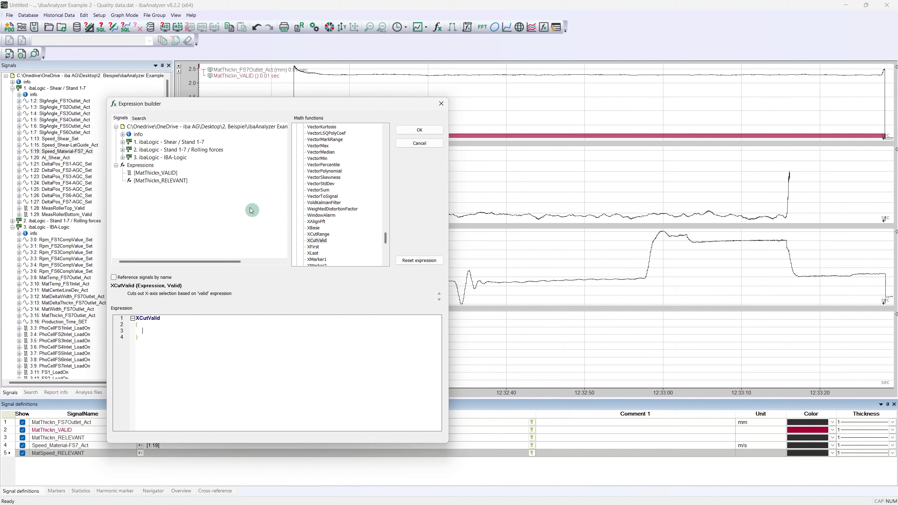
Step: Fill XCutValid with signal 1:19 Speed_Material-FS7_Act and the condition [MatThickn_VALID], and apply the expression
left_click(123, 141)
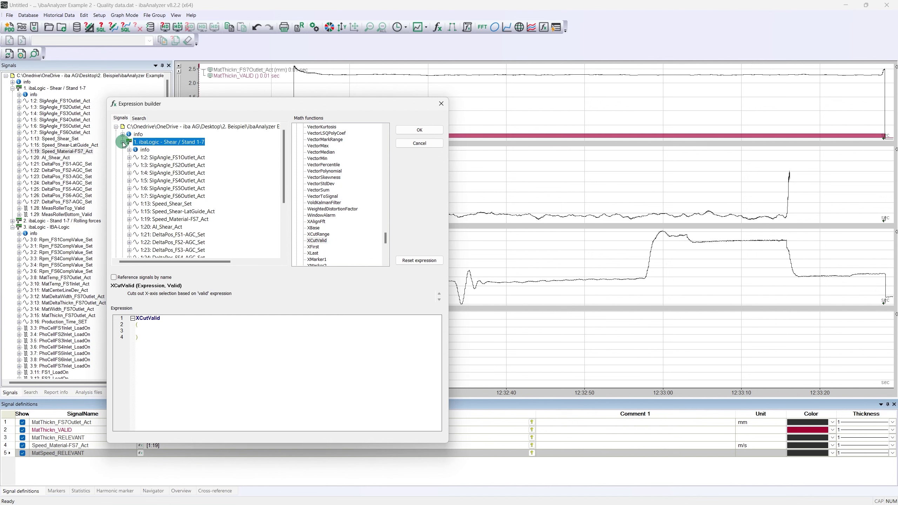
double_click(175, 220)
type(",")
key("Return")
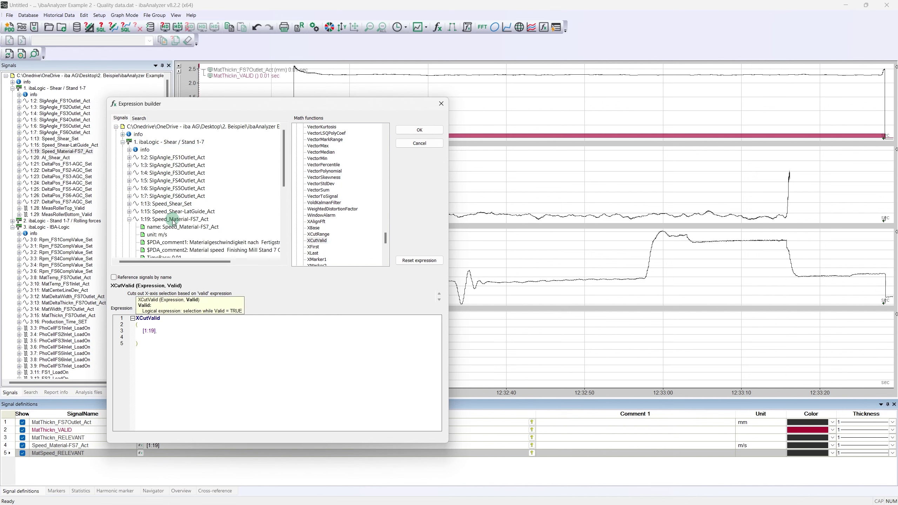
left_click_drag(285, 163, 290, 236)
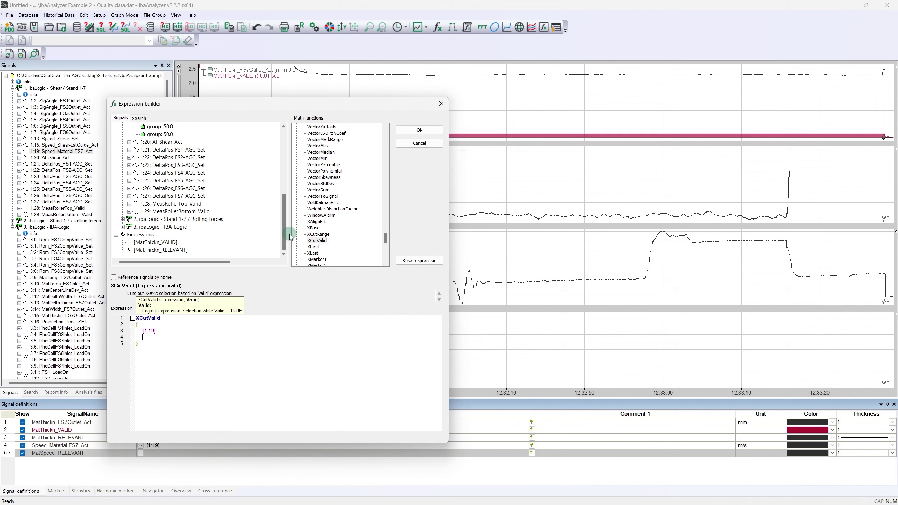
double_click(158, 242)
left_click(423, 130)
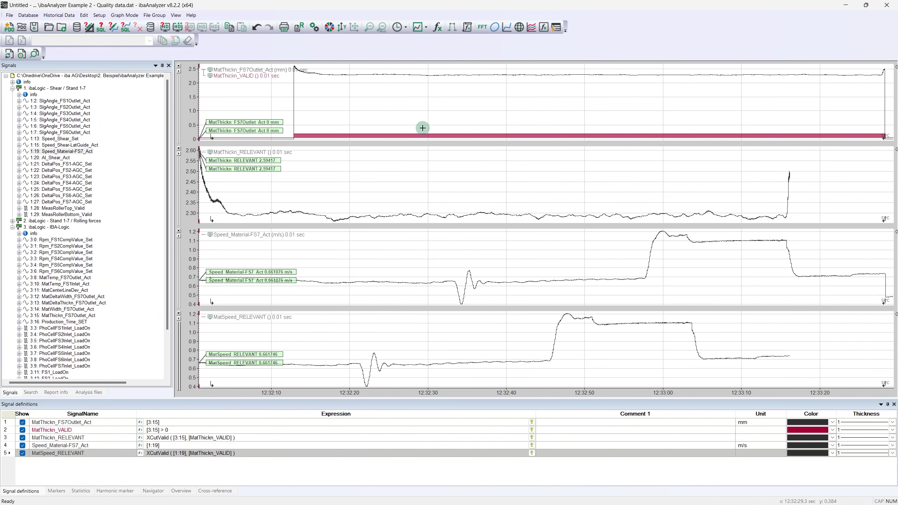
Step: Add a new signal definition named MatThickness_LengthBased below MatSpeed_RELEVANT
right_click(9, 454)
left_click(31, 340)
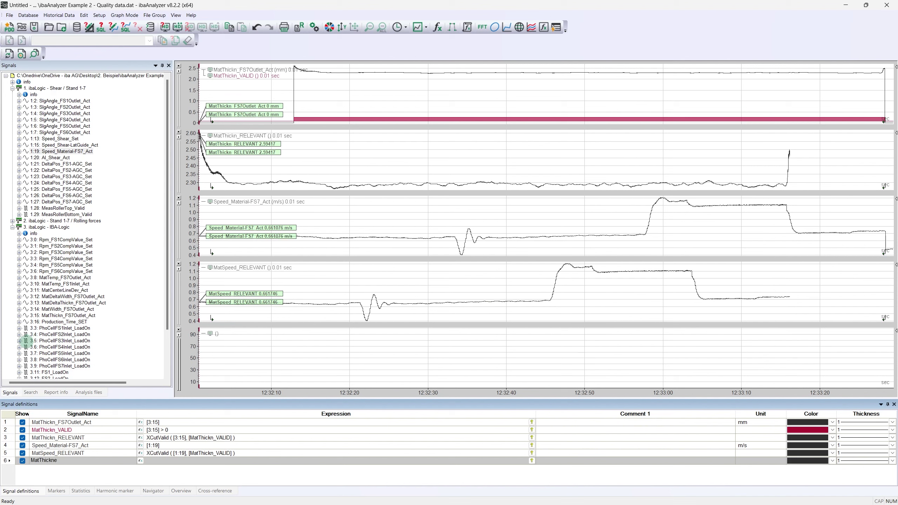
type("Based")
Step: Start the MatThickness_LengthBased expression with the TimeToLength function in the expression builder
left_click(141, 461)
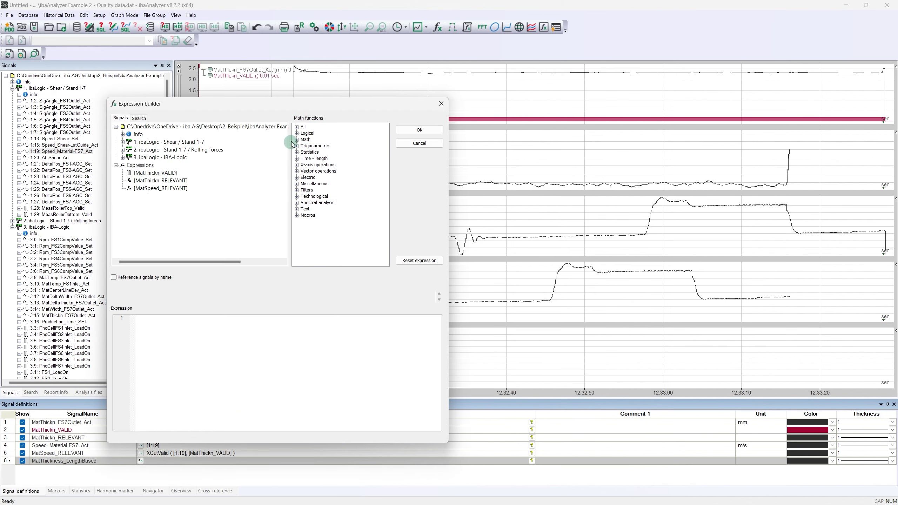
left_click(297, 127)
key("t")
scroll(311, 149, "down", 3)
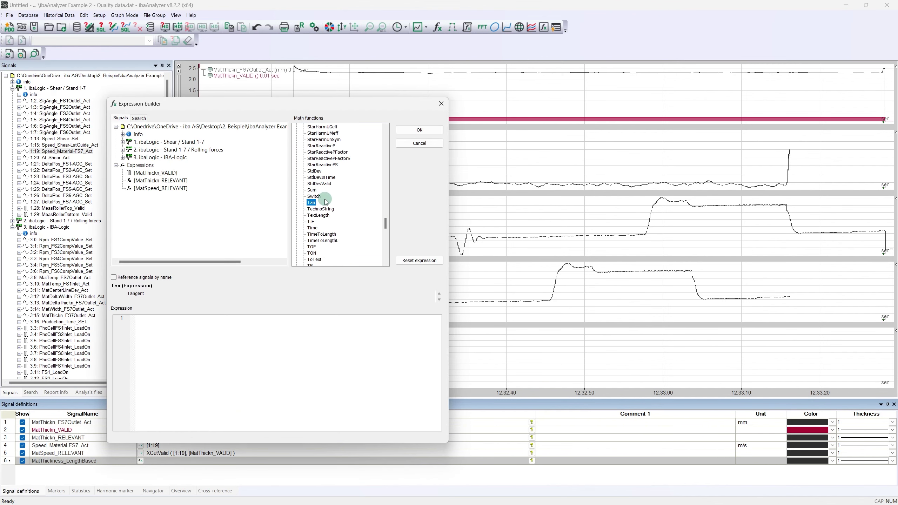
left_click(322, 235)
double_click(322, 236)
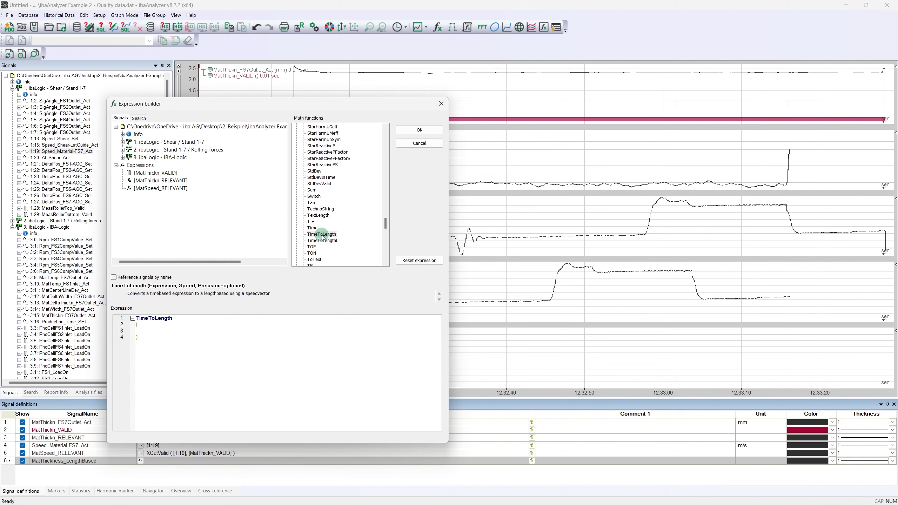
Step: Fill TimeToLength with [MatThickn_RELEVANT], the speed [MatSpeed_RELEVANT] and a precision of 0.1, and apply the expression
double_click(165, 184)
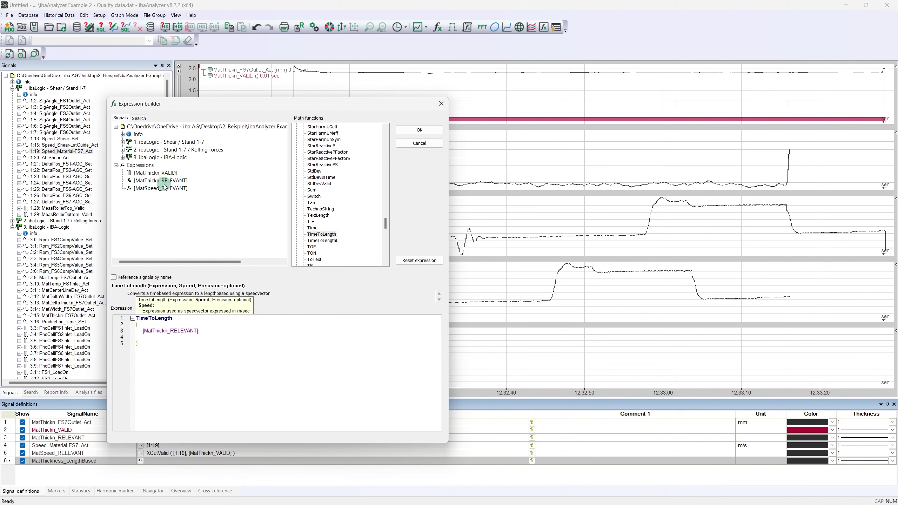
double_click(164, 192)
type(",")
key("Return")
type("0")
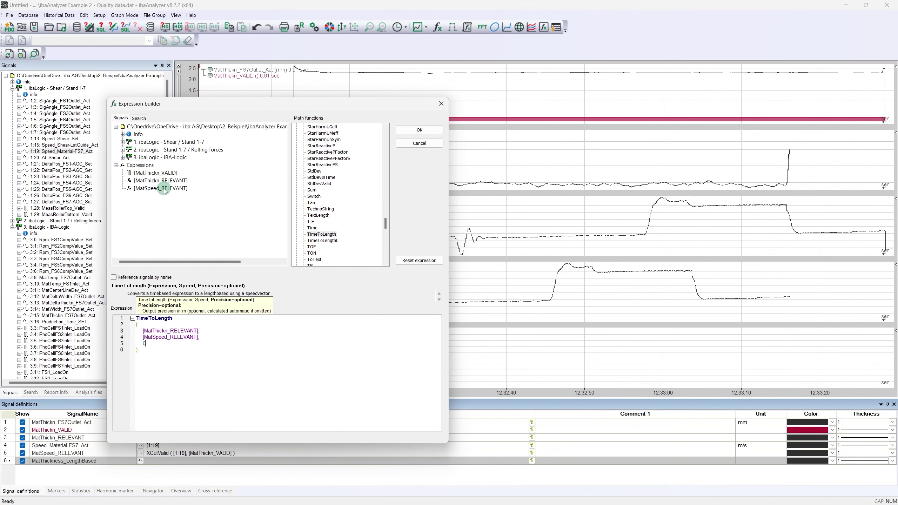
type(".1")
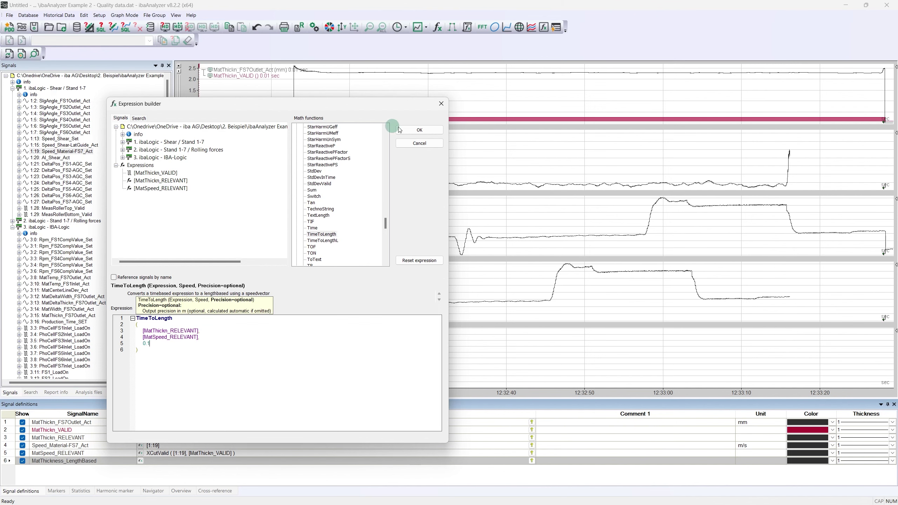
left_click(427, 130)
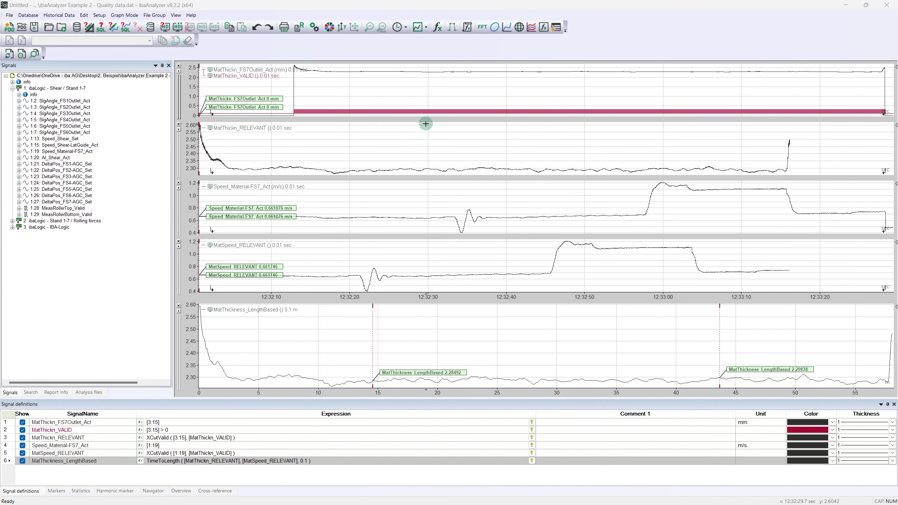
Step: Add a new signal definition named ProductLength below MatThickness_LengthBased
right_click(5, 462)
left_click(29, 351)
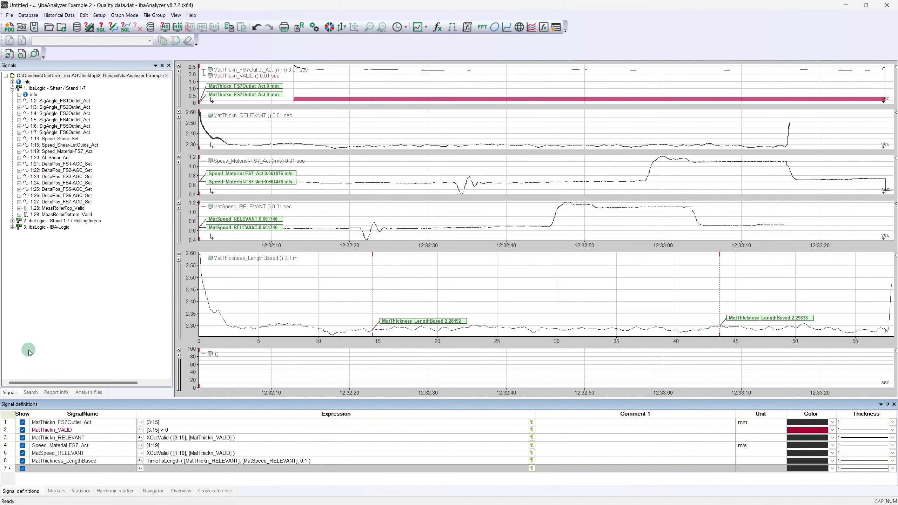
type("ProductLength")
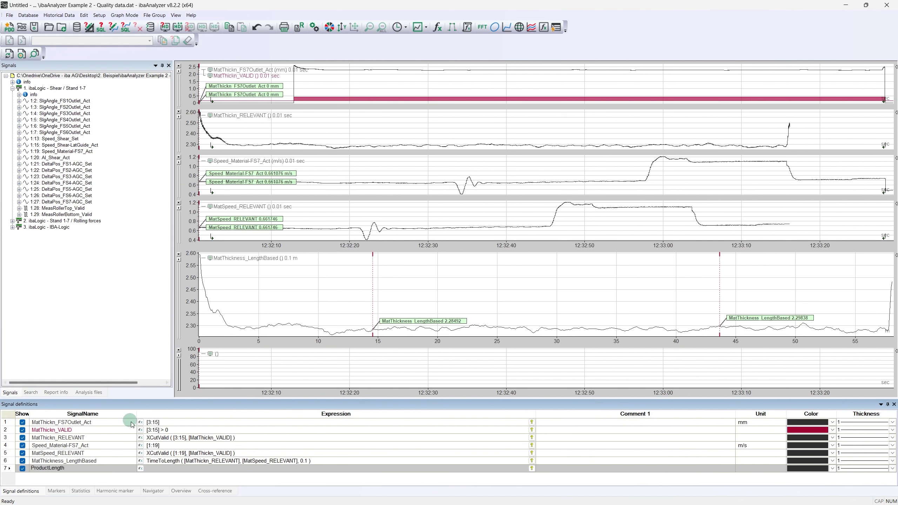
Step: Build the ProductLength expression as XSize of [MatThickness_LengthBased] in the expression builder and apply it
left_click(140, 468)
left_click(296, 127)
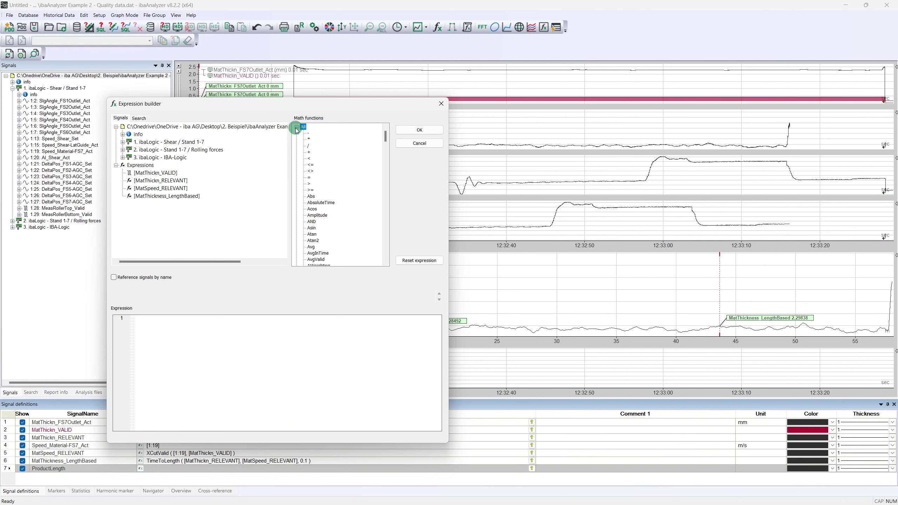
key("x")
scroll(317, 203, "down", 6)
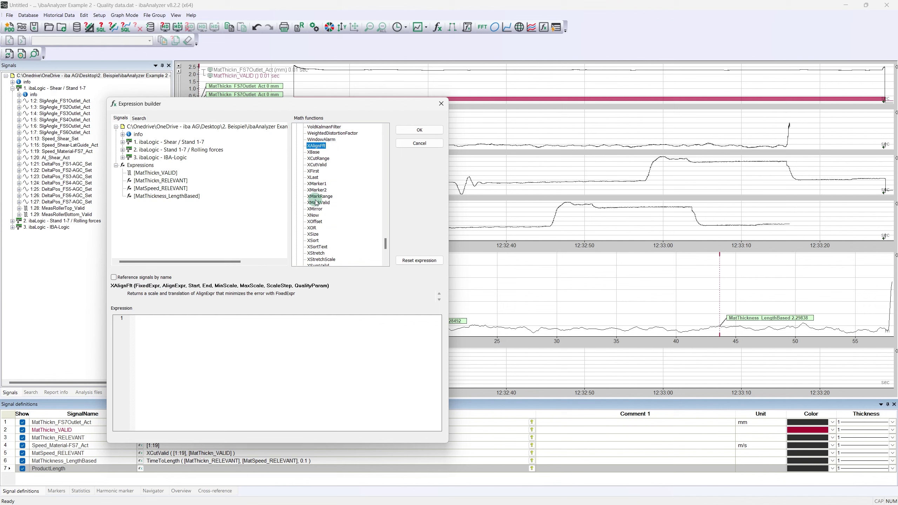
double_click(313, 234)
double_click(178, 196)
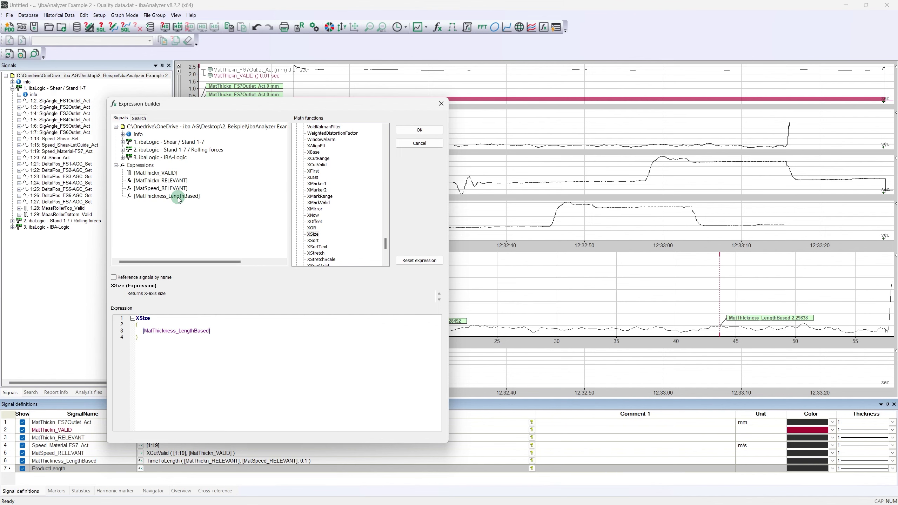
left_click(420, 130)
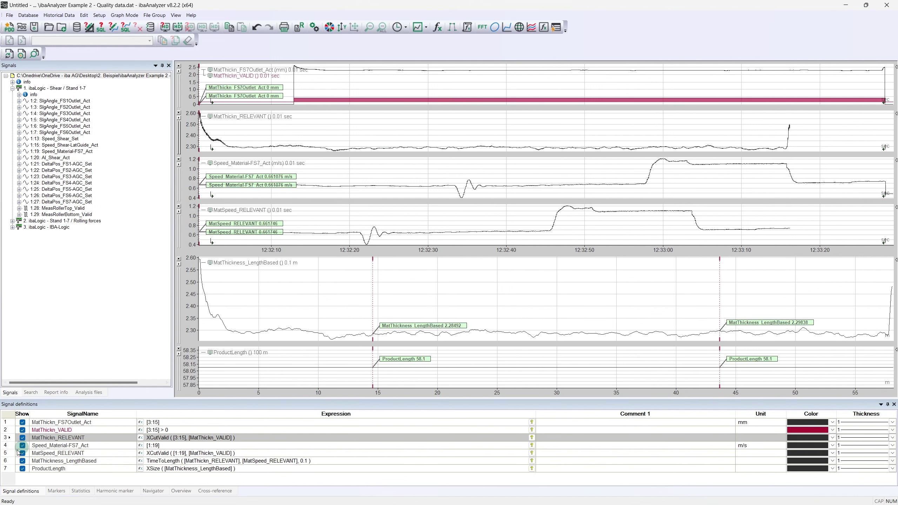
Step: Add a new signal definition named UpperTolerance below ProductLength with the constant expression 2.325
left_click(5, 470)
right_click(10, 471)
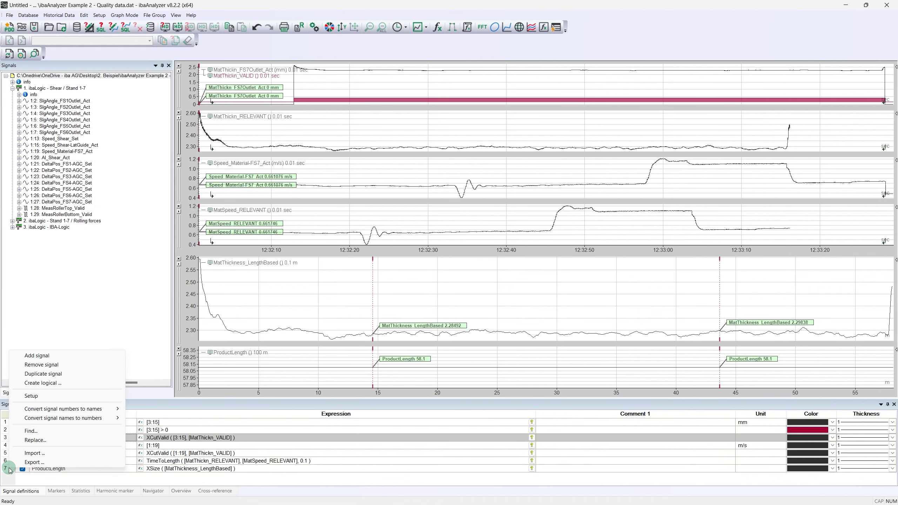
left_click(37, 358)
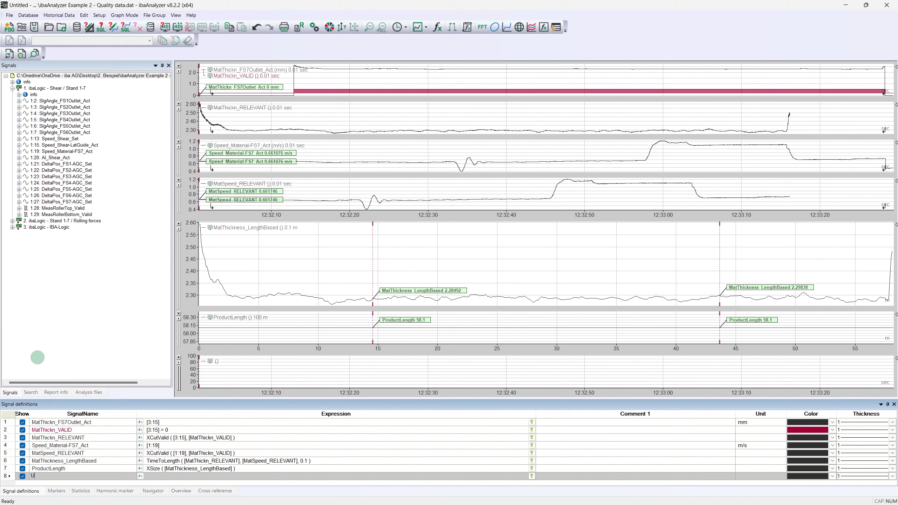
type("UpperTolerance")
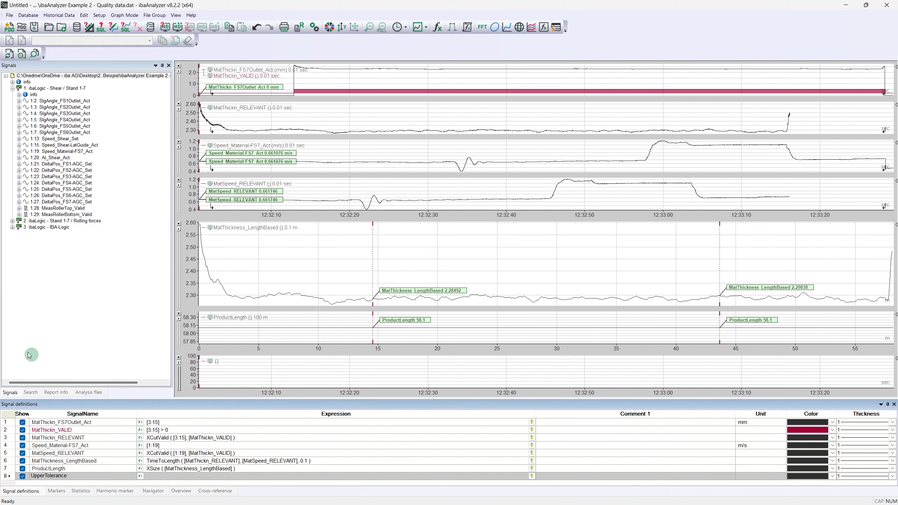
left_click(149, 476)
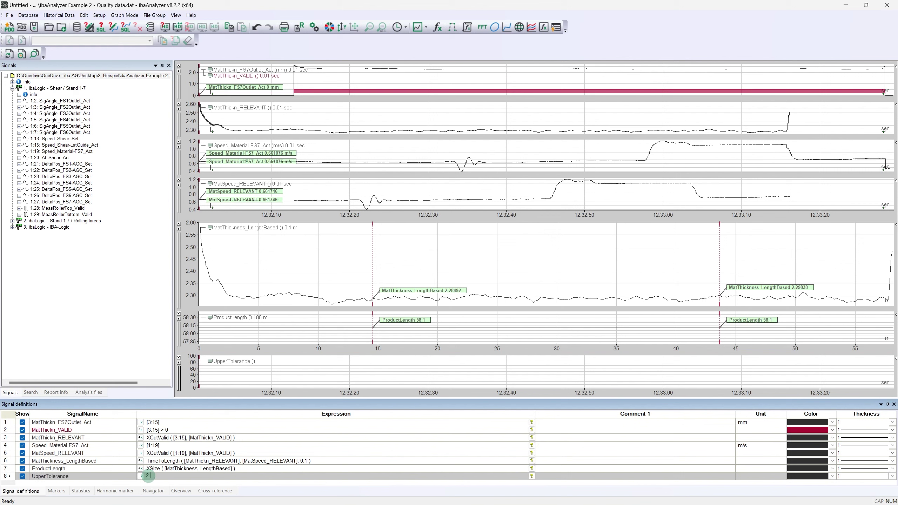
Step: Add a new signal definition named LowerTolerance below UpperTolerance with the constant expression 2.25
right_click(7, 477)
left_click(45, 367)
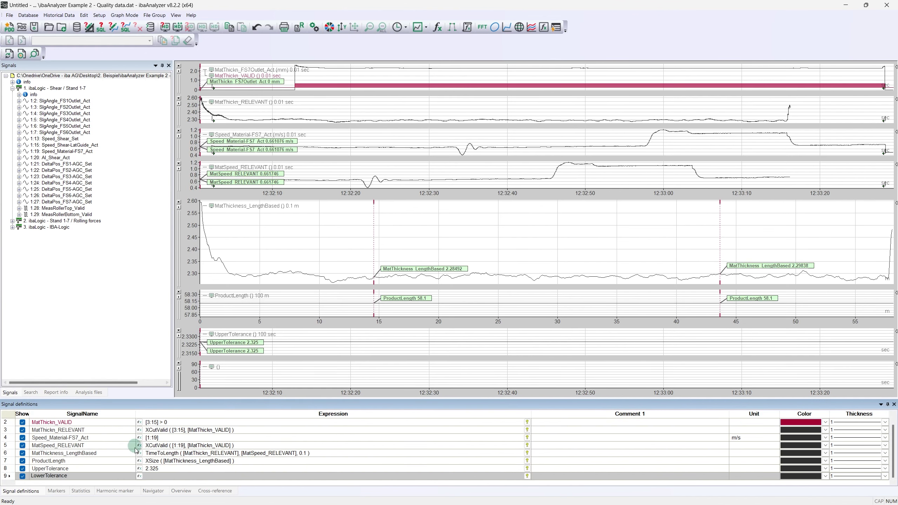
left_click(146, 474)
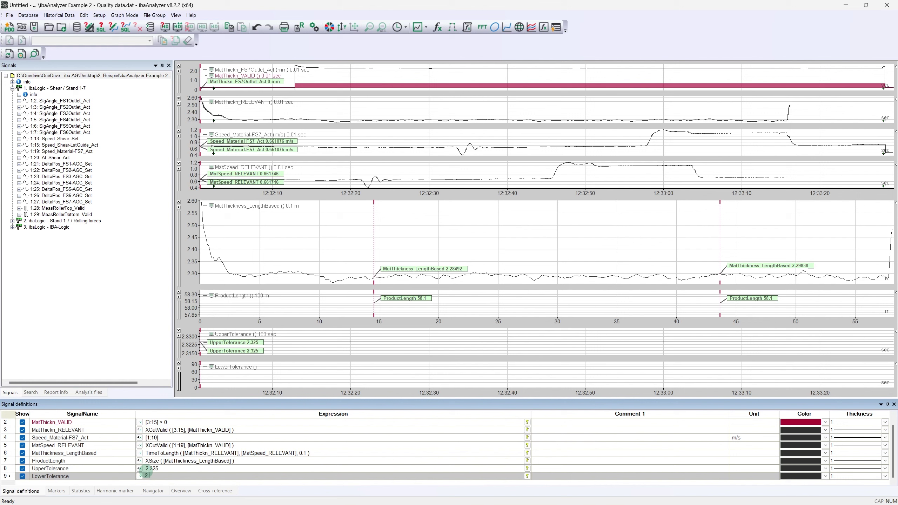
Step: Set the curve colour of UpperTolerance and LowerTolerance to dark red
left_click(820, 468)
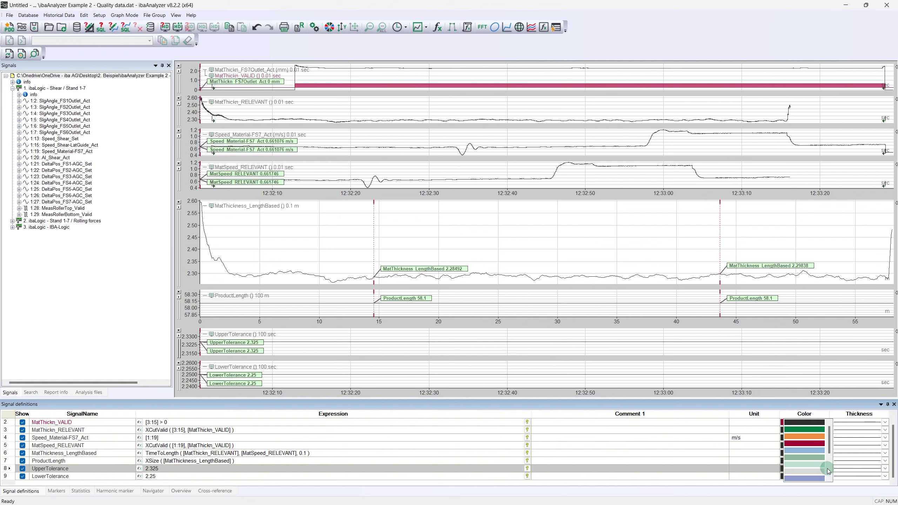
left_click(821, 445)
key("Return")
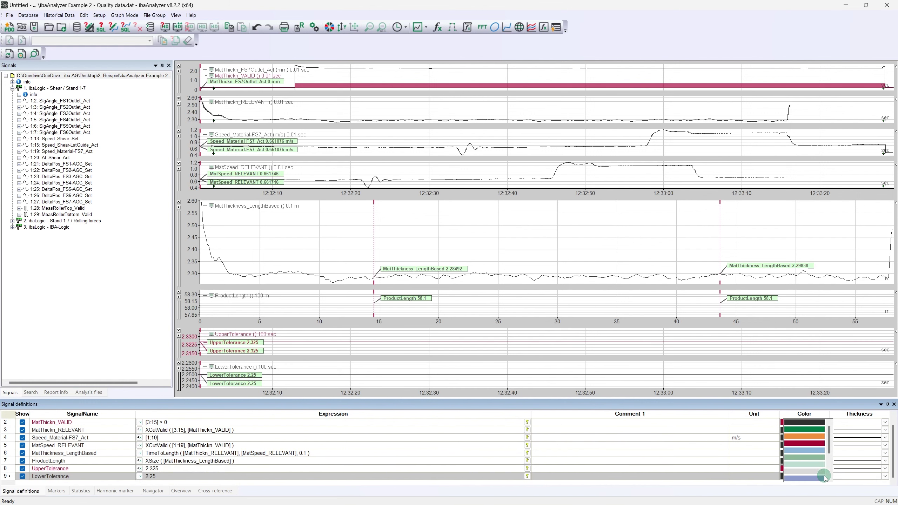
left_click(820, 445)
Step: Set the line thickness of UpperTolerance and LowerTolerance to 2
left_click(884, 468)
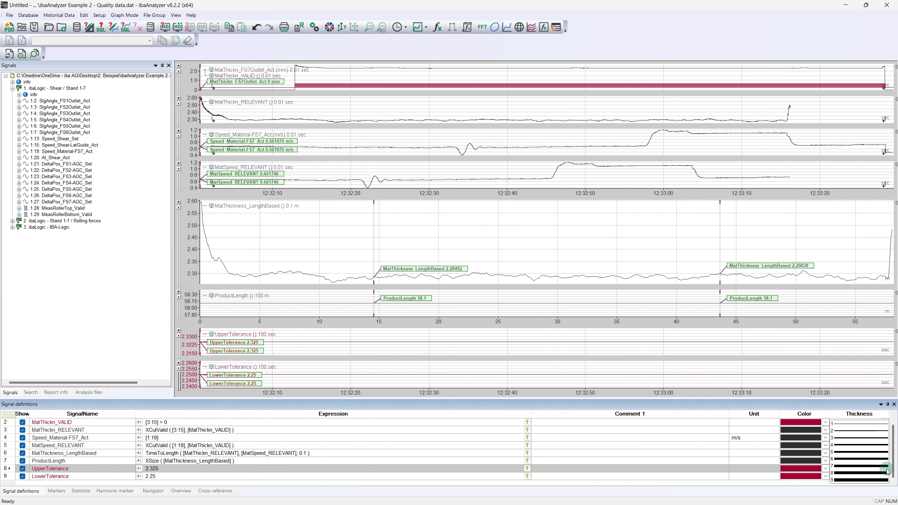
left_click(866, 438)
left_click(884, 476)
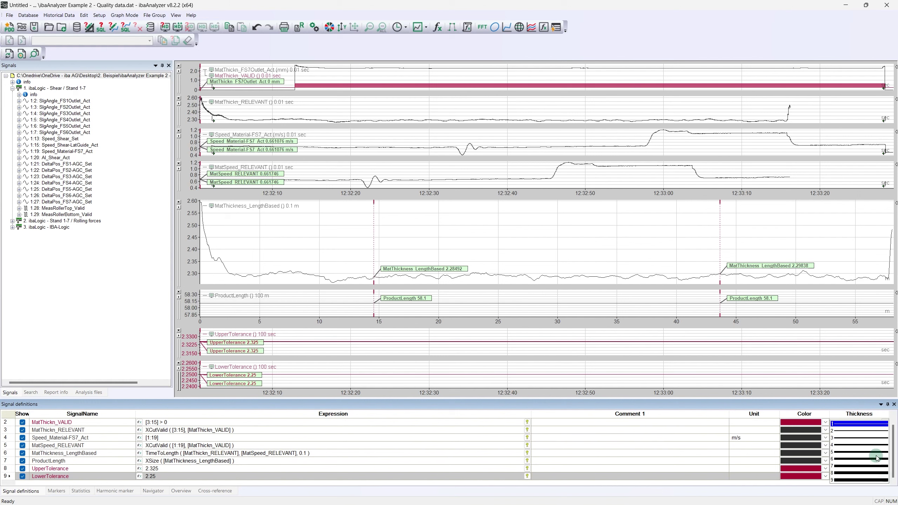
left_click(868, 432)
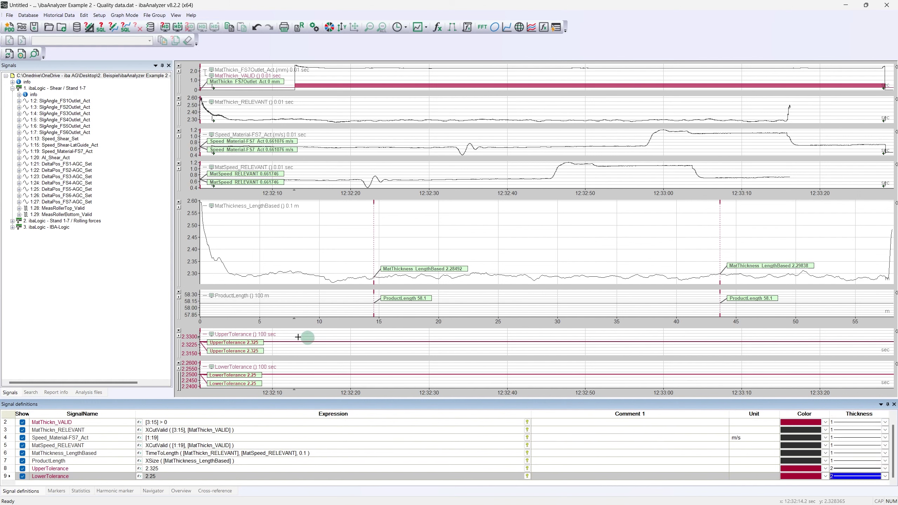
Step: Move the UpperTolerance and LowerTolerance curves into the MatThickness_LengthBased graph so they share its axis
left_click(245, 336)
left_click_drag(245, 338, 214, 212)
left_click_drag(214, 364, 208, 237)
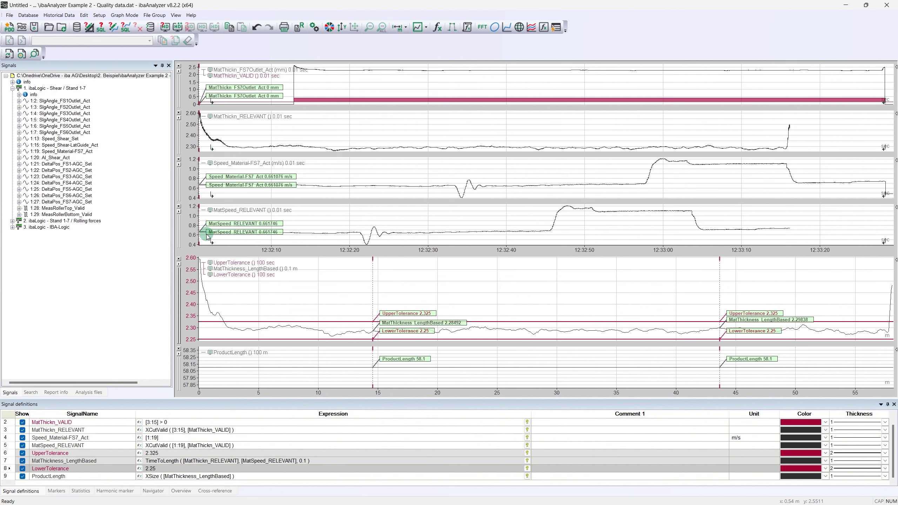
Step: Add a new signal definition named ProductInTolerance below ProductLength
right_click(12, 479)
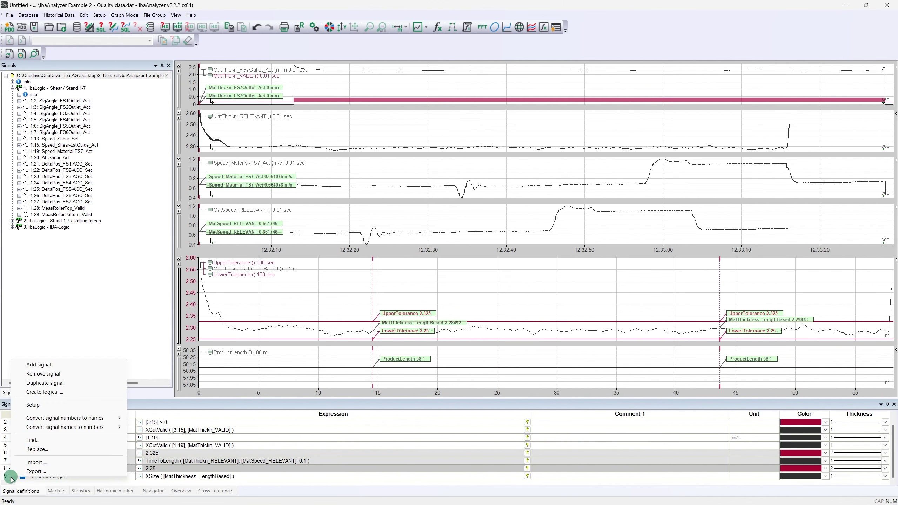
left_click(37, 368)
type("ProductInTolerance")
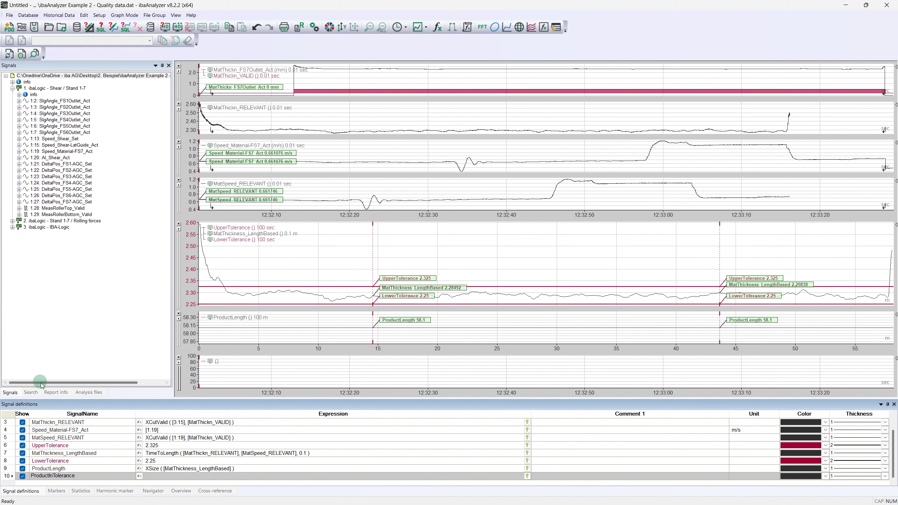
Step: Define ProductInTolerance as [MatThickness_LengthBased] > [LowerTolerance] AND [MatThickness_LengthBased] < [UpperTolerance] in the expression builder and apply it
left_click(139, 476)
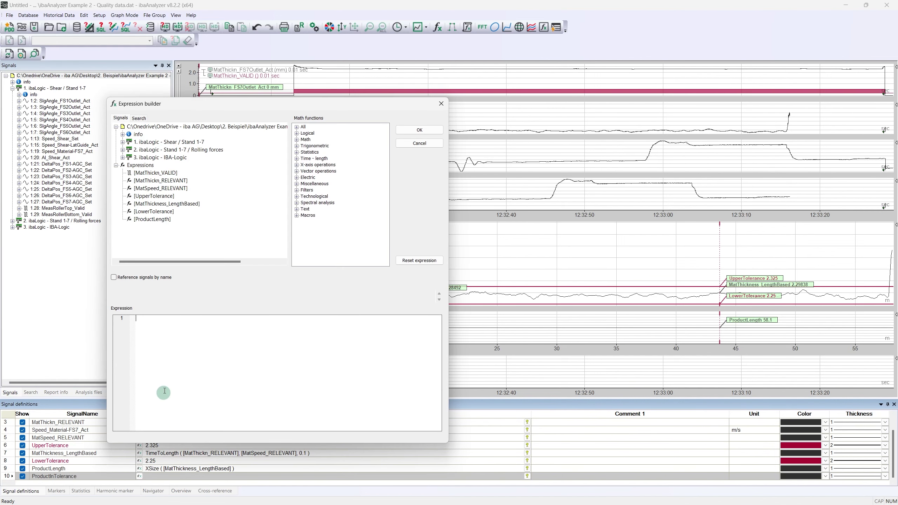
left_click(182, 205)
double_click(182, 205)
type(">")
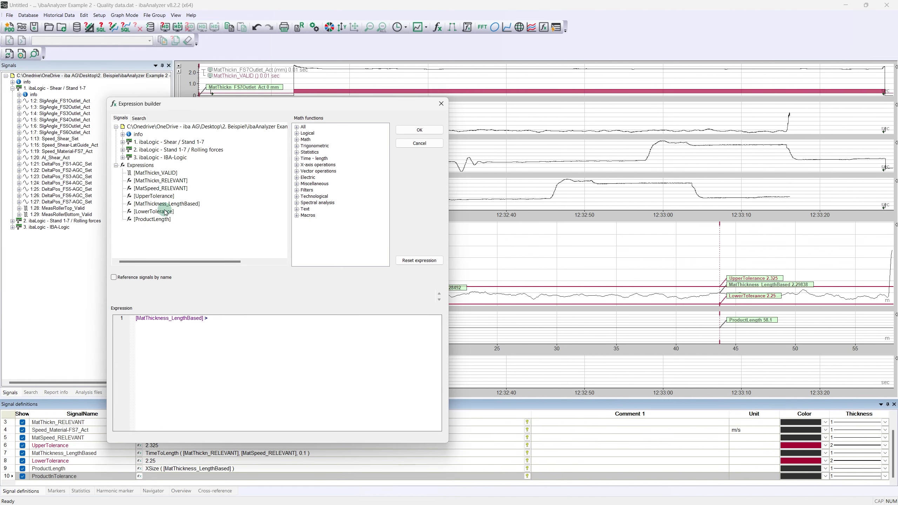
double_click(165, 211)
type("AND")
double_click(165, 204)
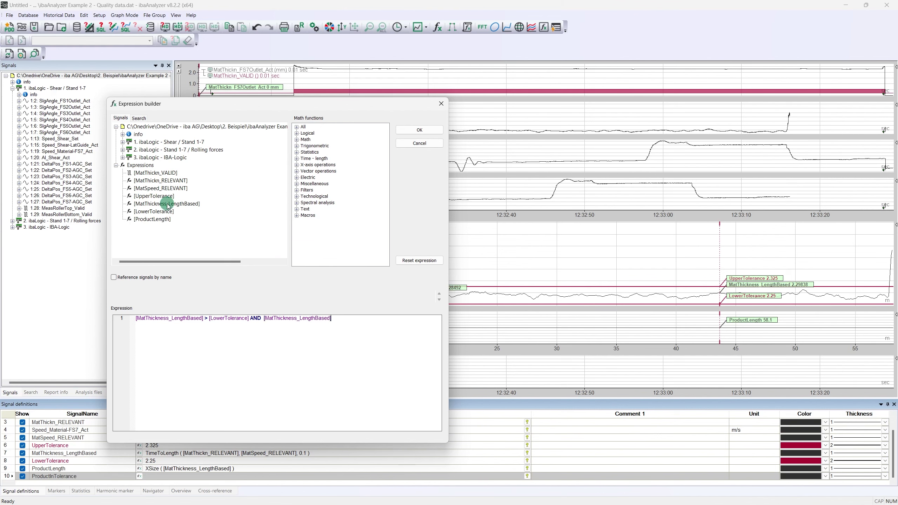
type("<")
double_click(164, 197)
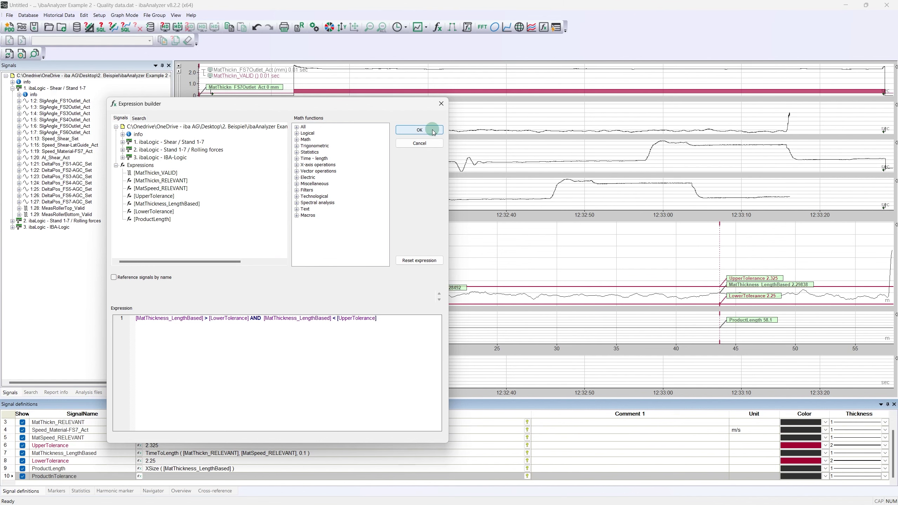
left_click(419, 130)
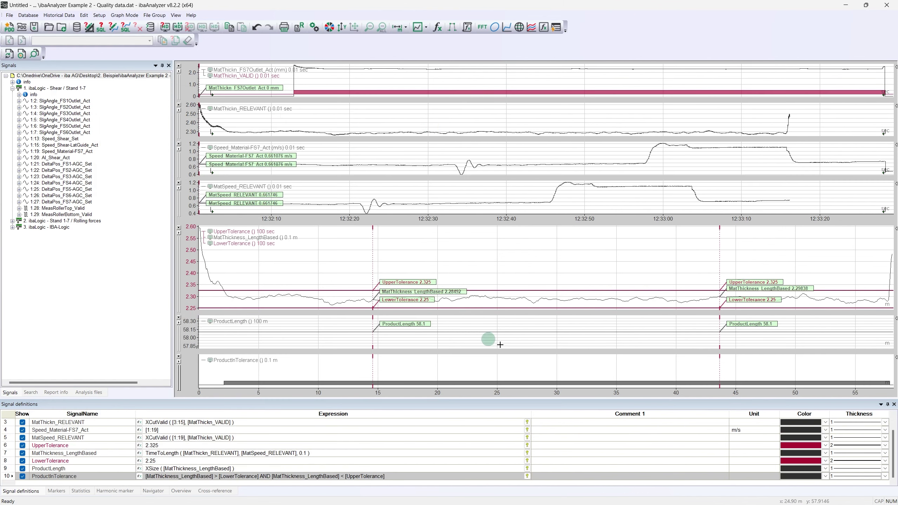
Step: Colour the ProductInTolerance signal green and move it into the MatThickness_LengthBased graph
left_click(817, 474)
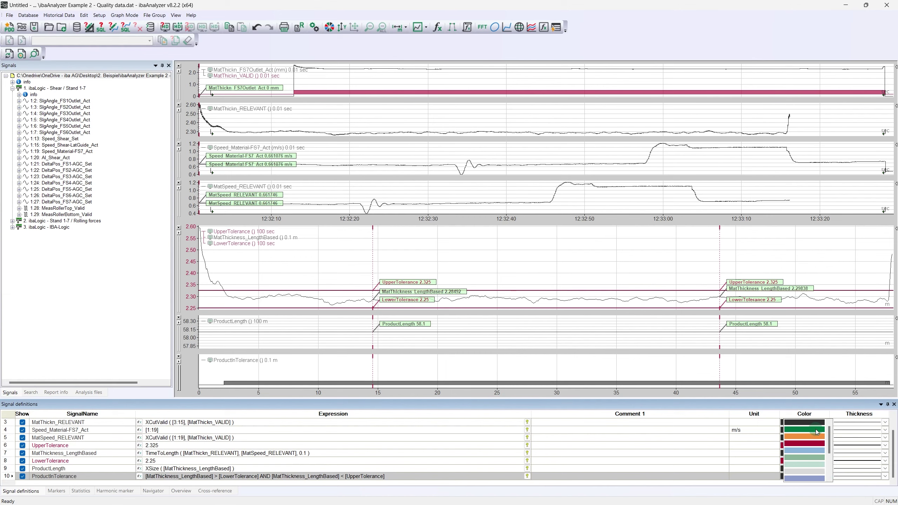
left_click(817, 432)
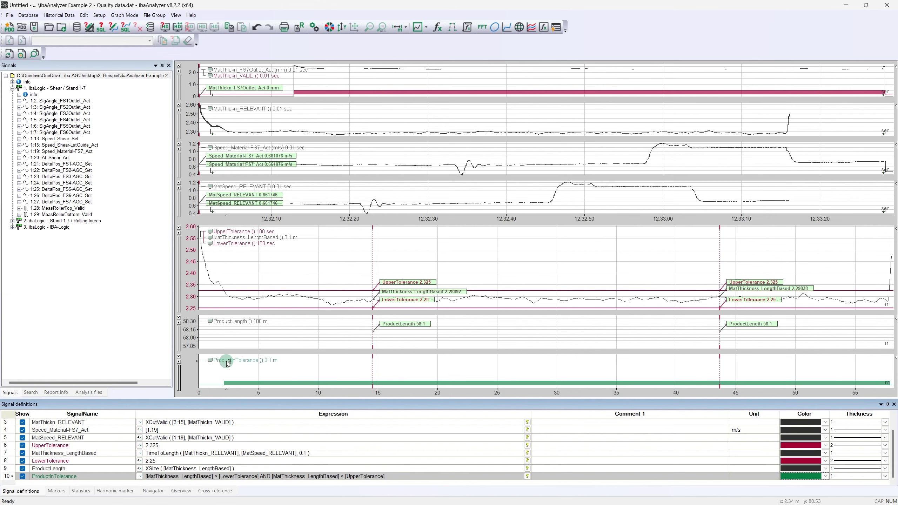
left_click_drag(226, 361, 207, 246)
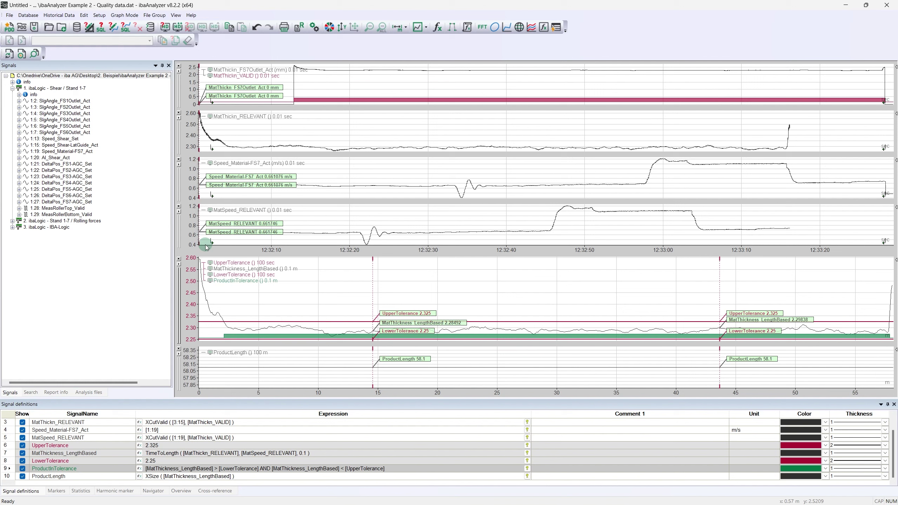
Step: Add a new signal definition named PositionTailCut below ProductLength
right_click(10, 478)
left_click(43, 363)
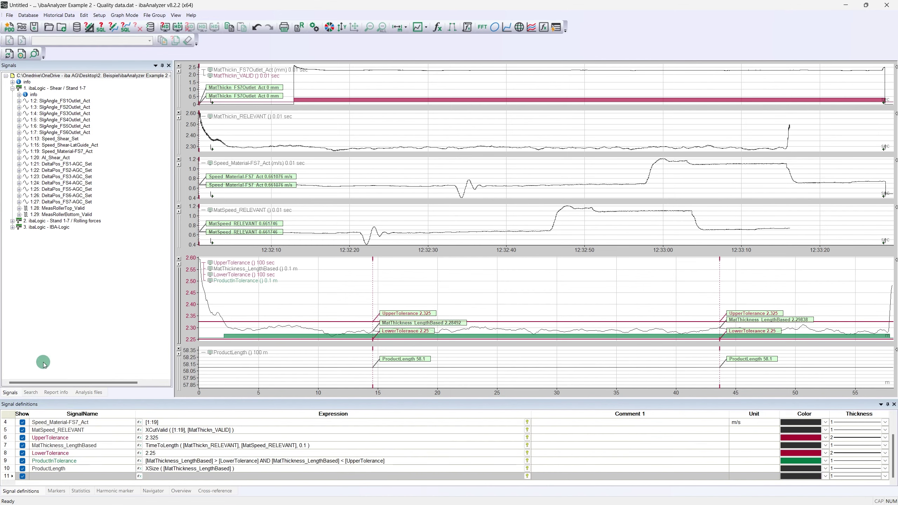
left_click(43, 477)
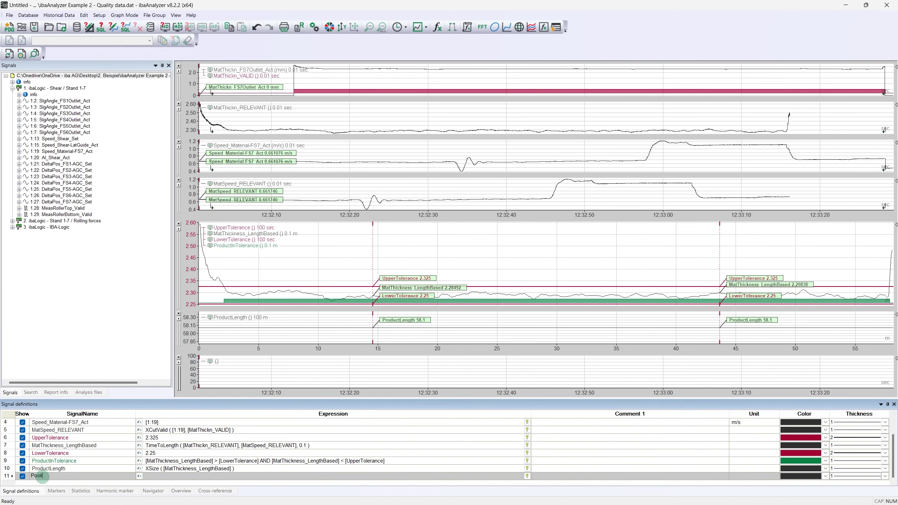
type("PositionTailCut")
Step: Build the PositionTailCut expression as XFirst of [ProductInTolerance] in the expression builder and apply it
left_click(139, 477)
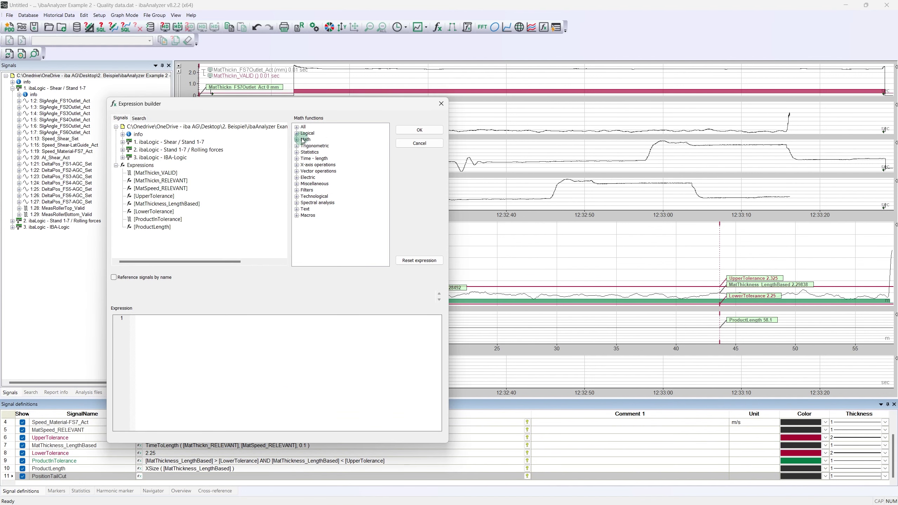
left_click(297, 128)
key("x")
scroll(305, 168, "down", 4)
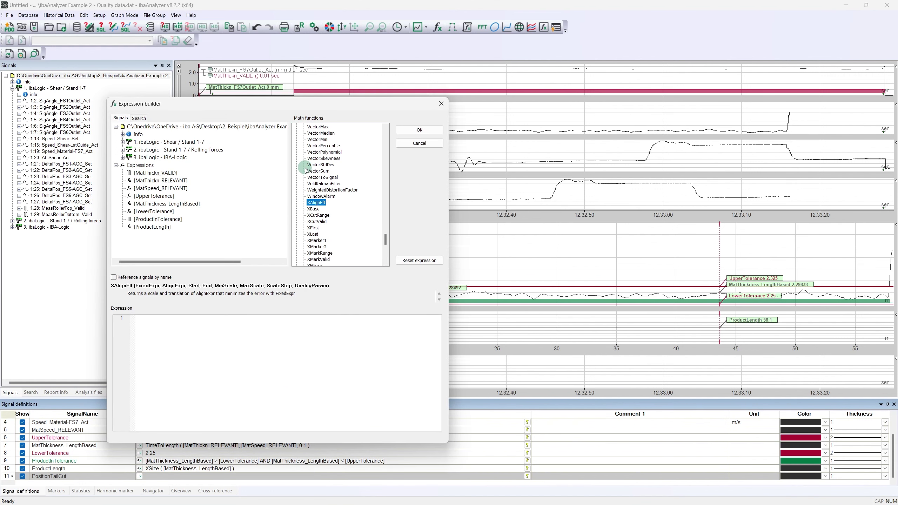
left_click(313, 209)
double_click(313, 209)
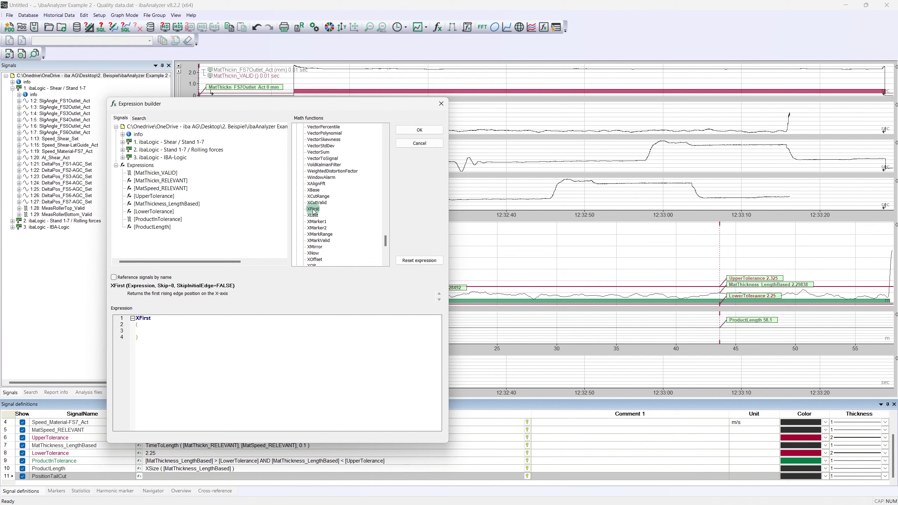
double_click(158, 219)
left_click(397, 134)
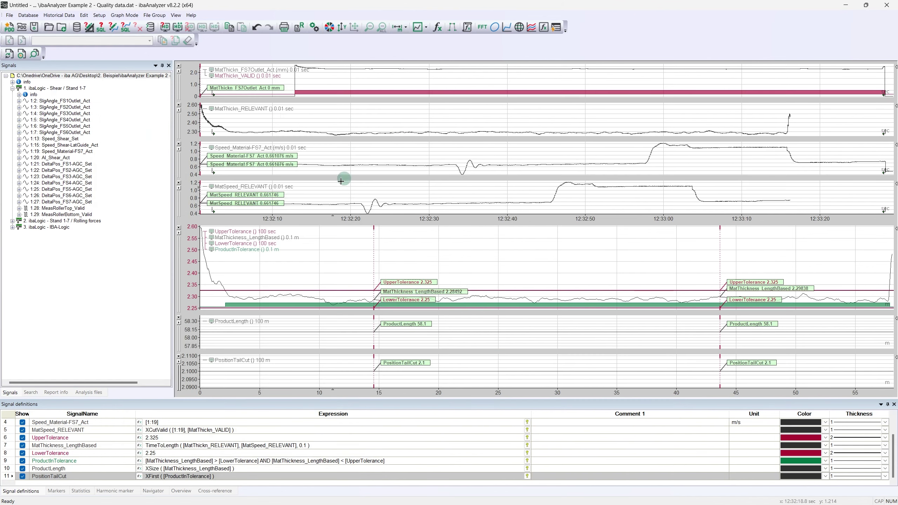
Step: Add a new signal definition named PositionHeadCut below PositionTailCut
left_click(9, 476)
right_click(9, 476)
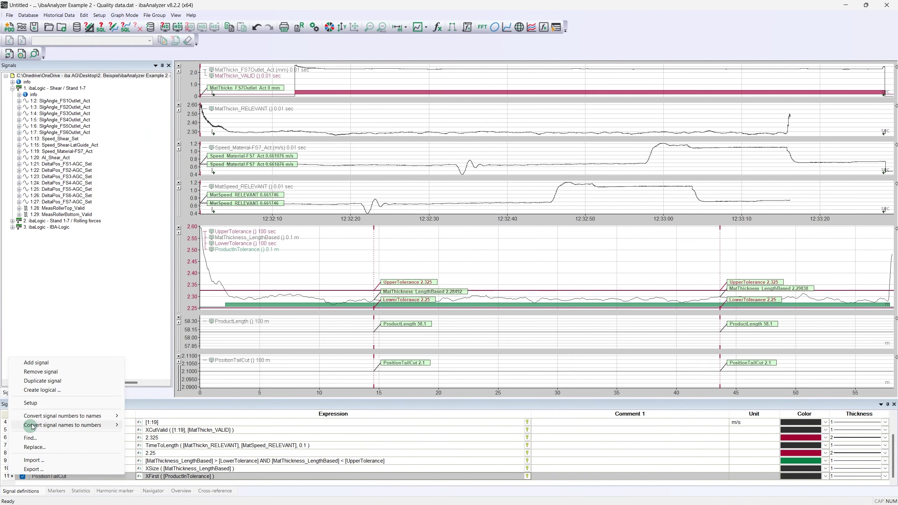
left_click(36, 363)
type("Posit")
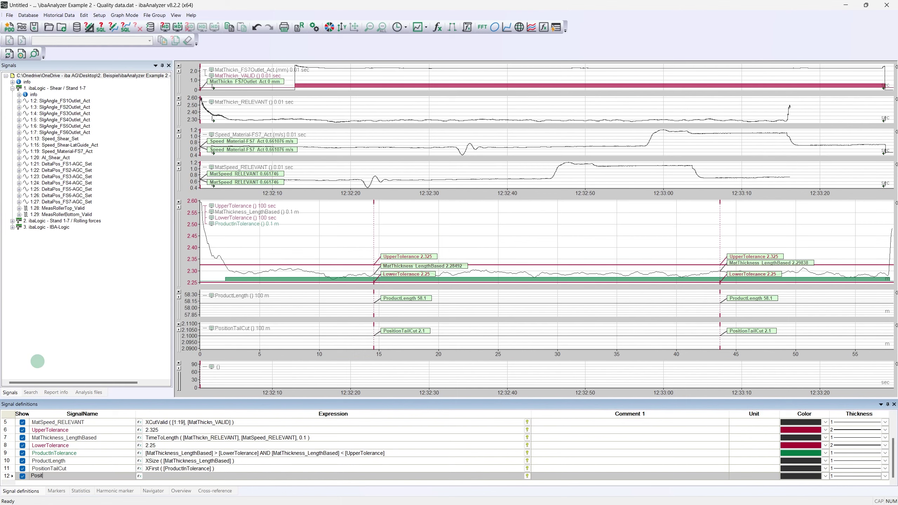
type("ionHeadCut")
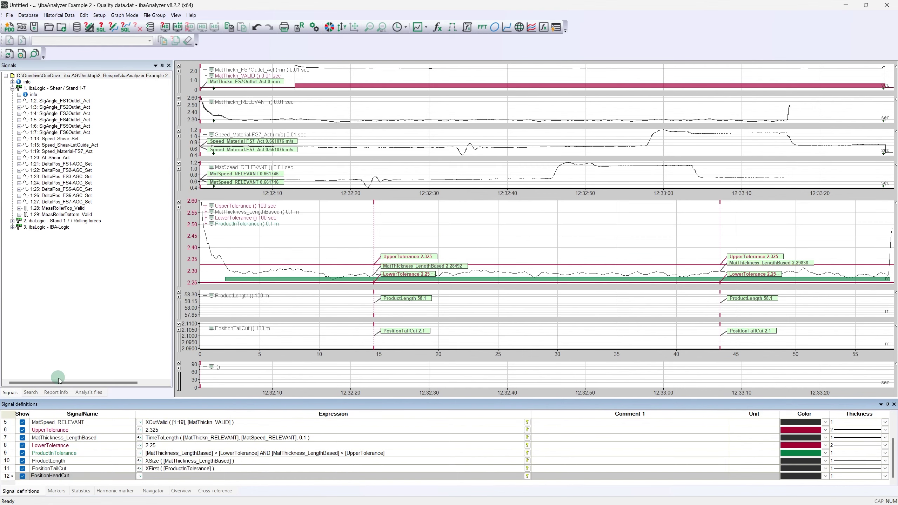
Step: Build the PositionHeadCut expression as XLast of [ProductInTolerance] in the expression builder and apply it
left_click(139, 476)
left_click(296, 127)
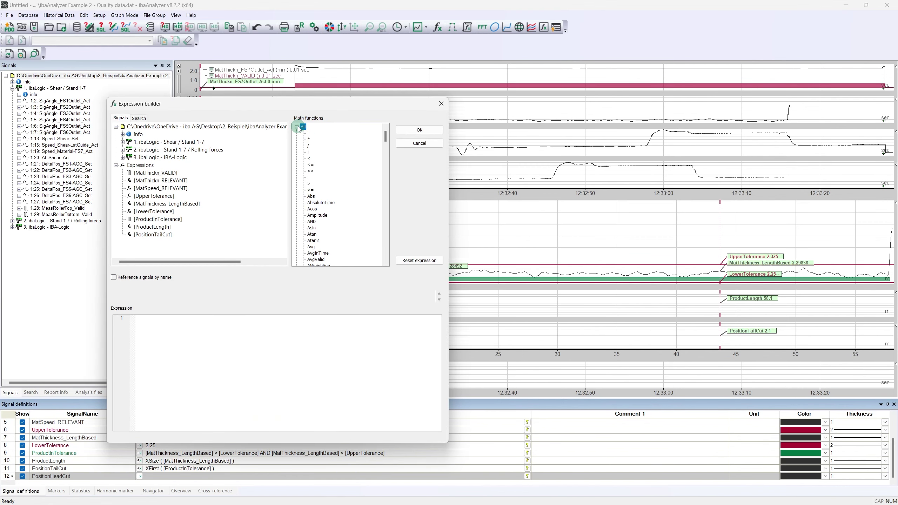
key("x")
scroll(311, 170, "down", 3)
double_click(313, 235)
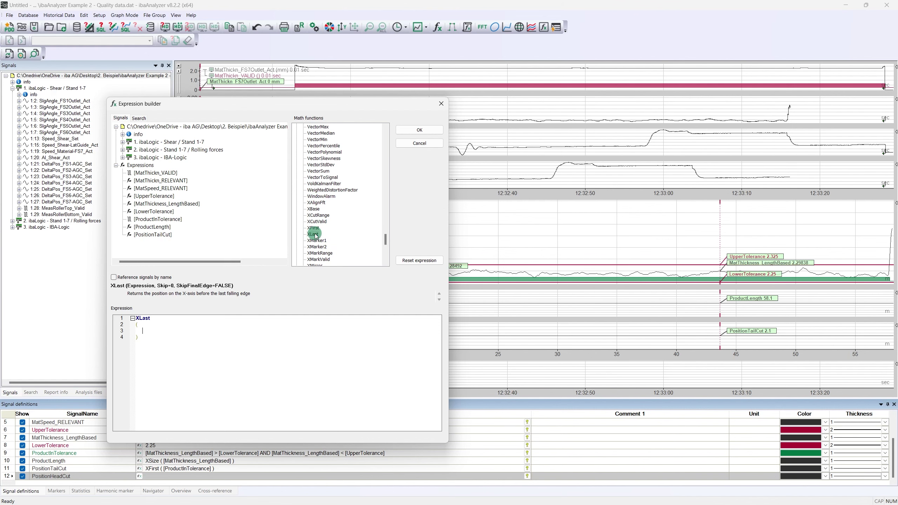
left_click(169, 220)
double_click(169, 220)
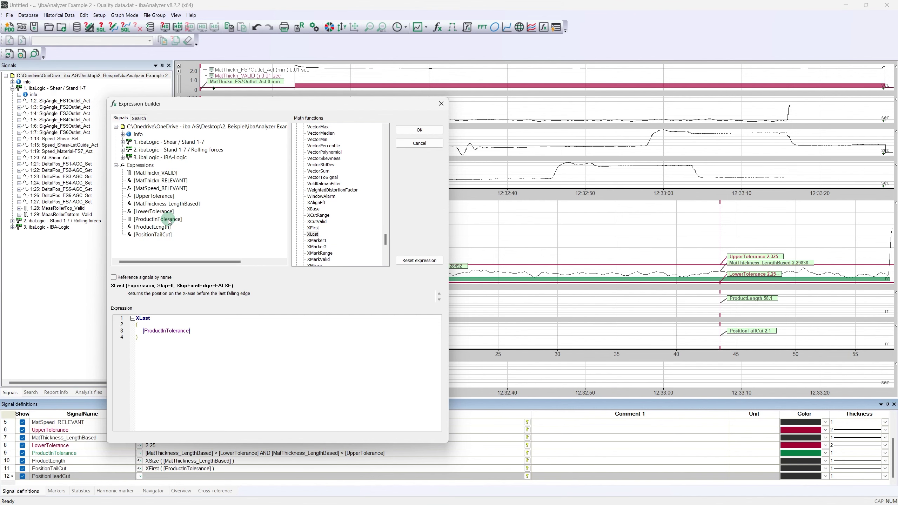
left_click(400, 131)
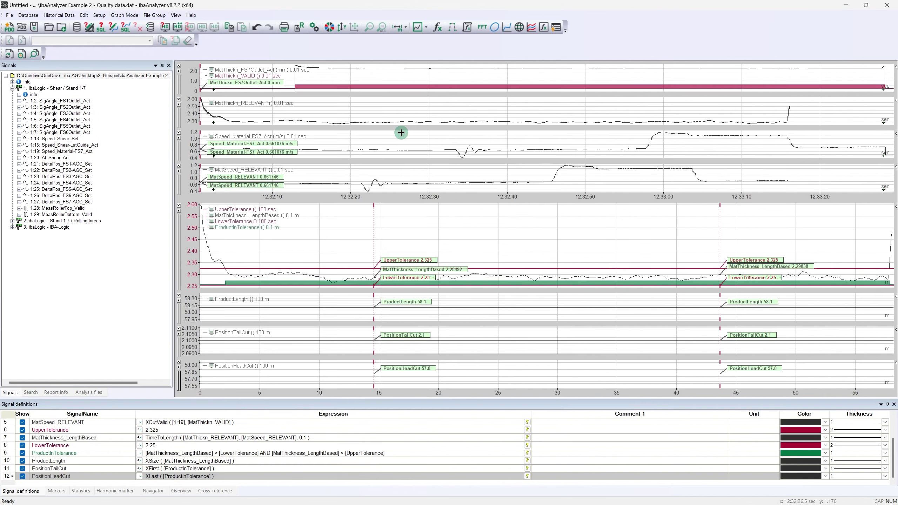
Step: Add a signal definition named ScrapLengthTail below PositionHeadCut and set its expression to [PositionTailCut]
right_click(7, 476)
left_click(33, 364)
type("Sc")
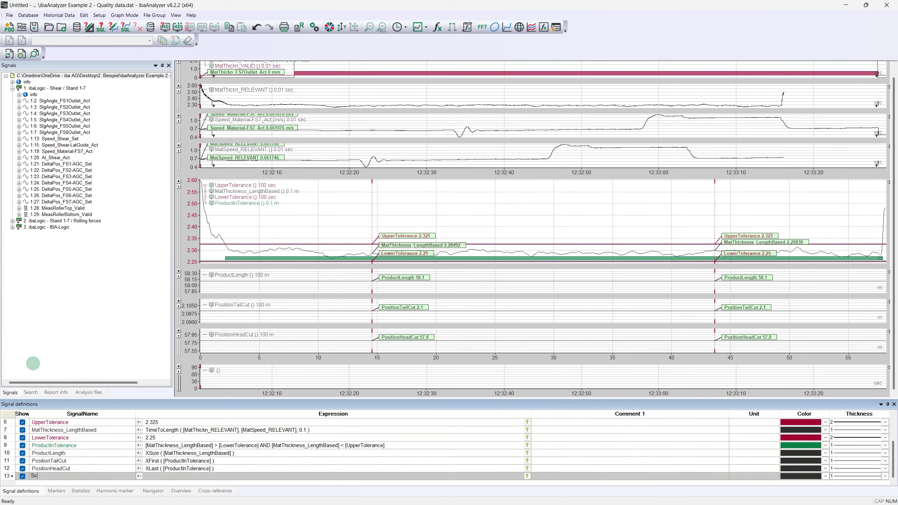
type("rapLengthTail")
left_click(139, 476)
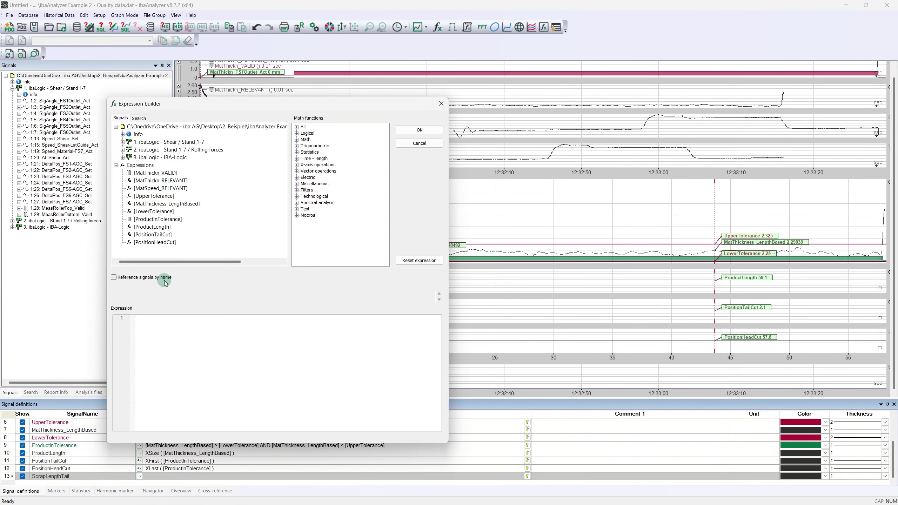
left_click(164, 235)
double_click(165, 236)
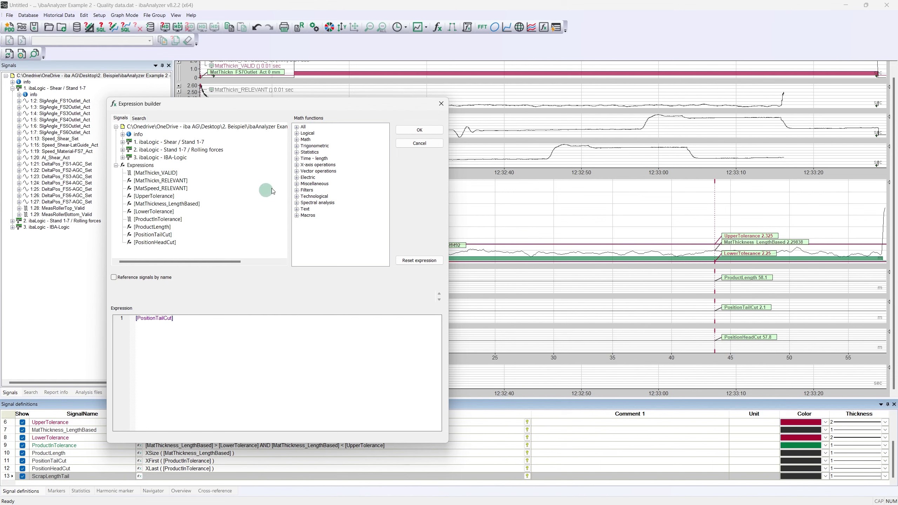
left_click(419, 130)
Step: Add a signal definition named ScrapLengthHead below ScrapLengthTail with the expression [ProductLength] - [PositionHeadCut]
right_click(17, 475)
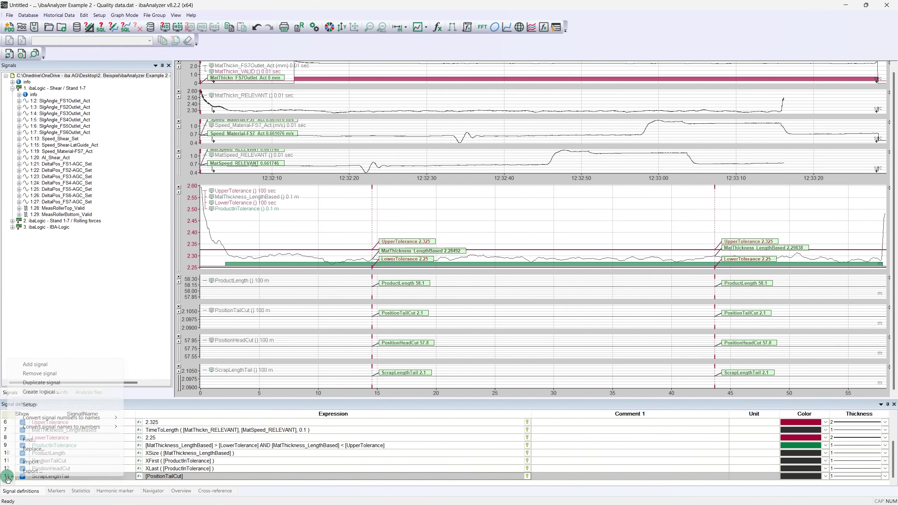
left_click(47, 364)
type("ScrapLengthHead")
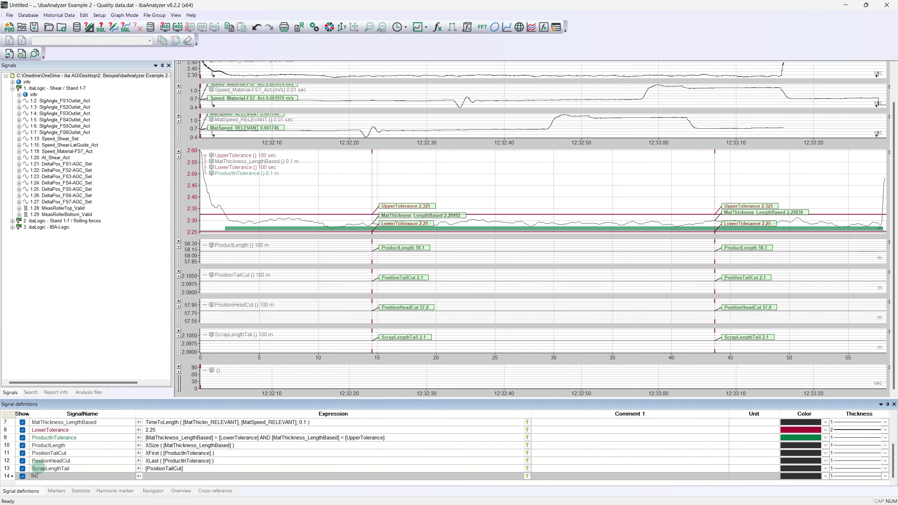
left_click(140, 476)
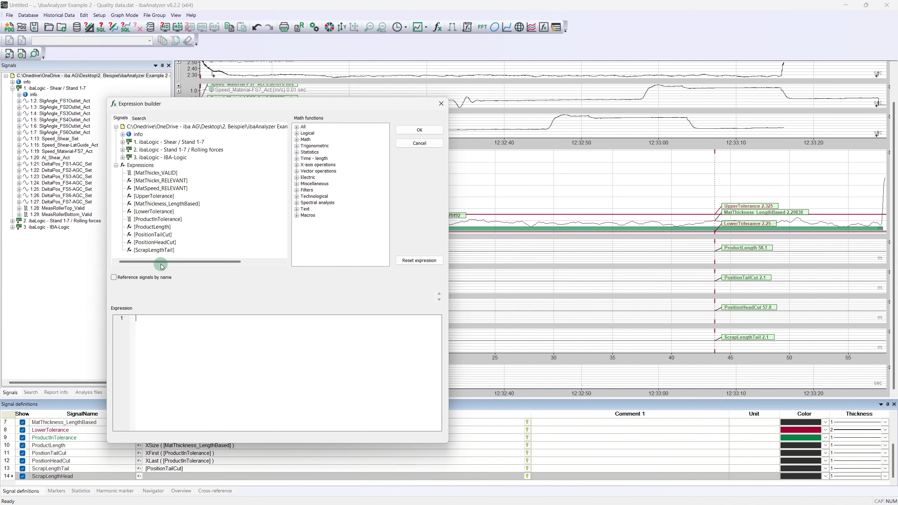
double_click(161, 227)
type("-")
double_click(161, 243)
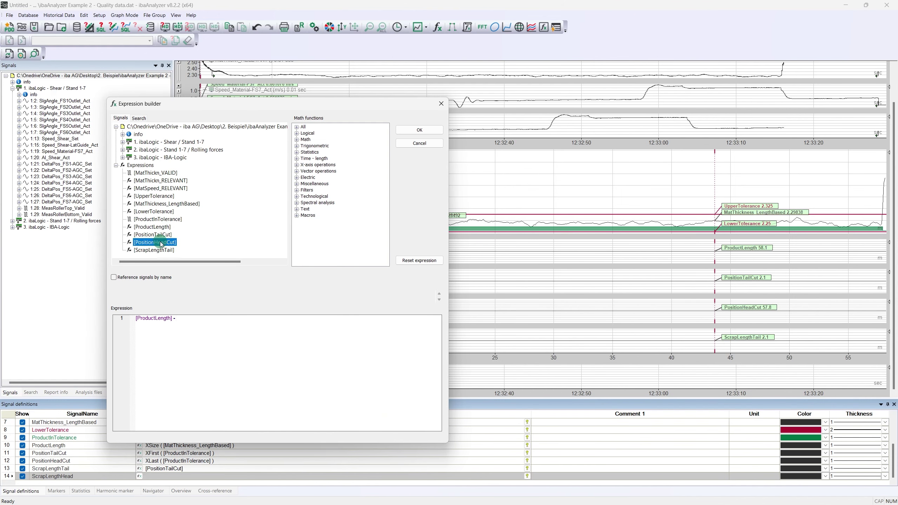
left_click(415, 132)
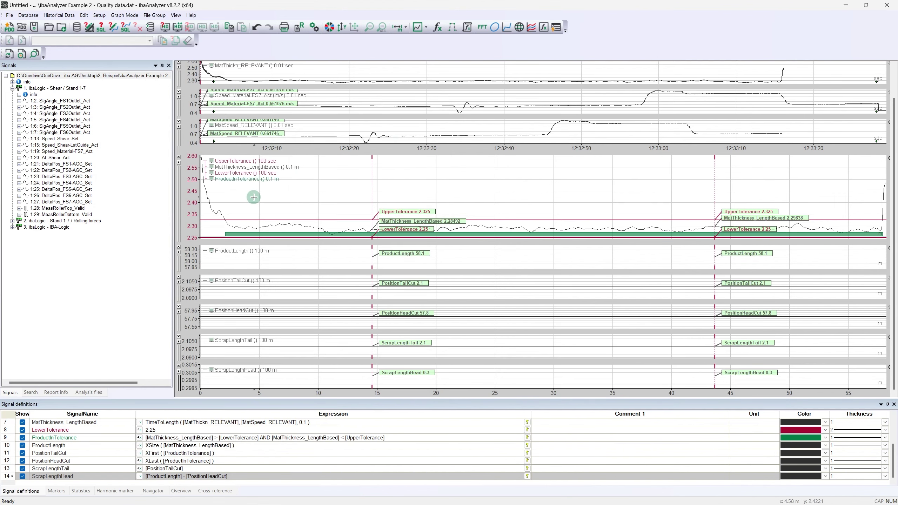
Step: Create a length-based X-axis marker named Position Head Cut with the expression [PositionHeadCut] and enable its display
right_click(254, 197)
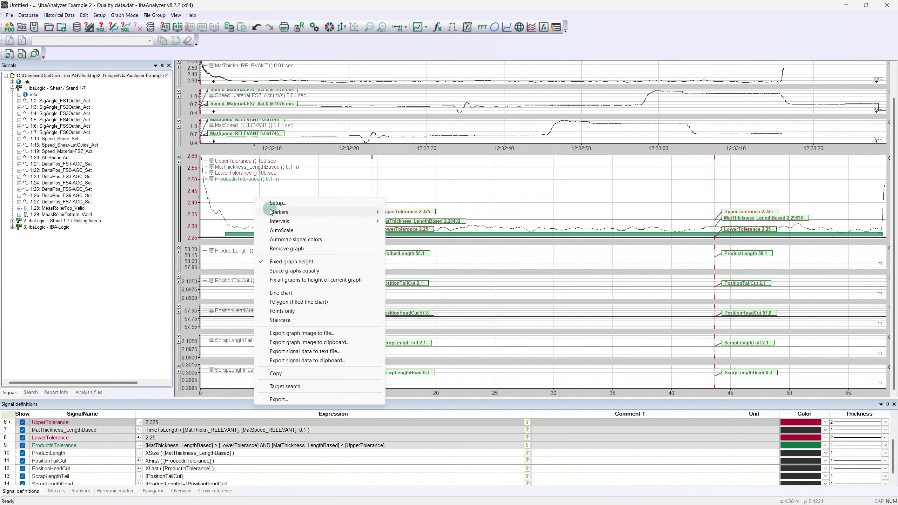
left_click(305, 213)
left_click(402, 209)
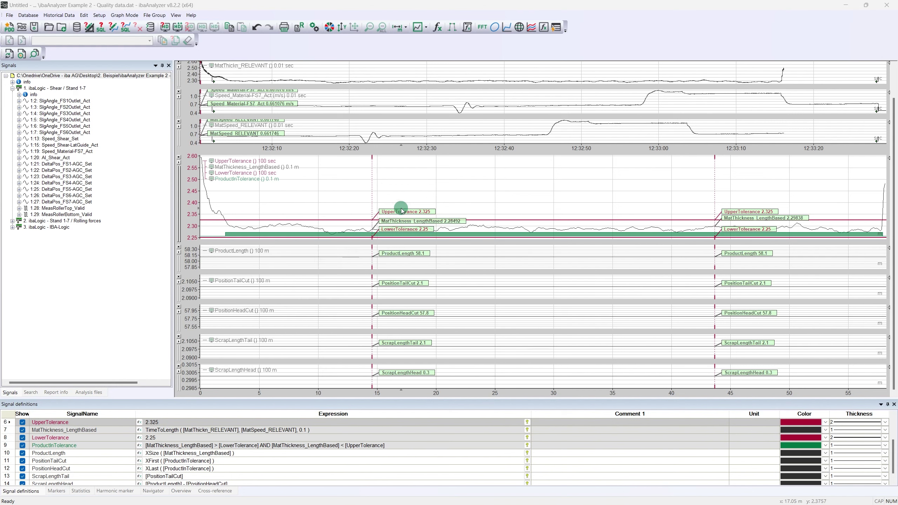
left_click(165, 161)
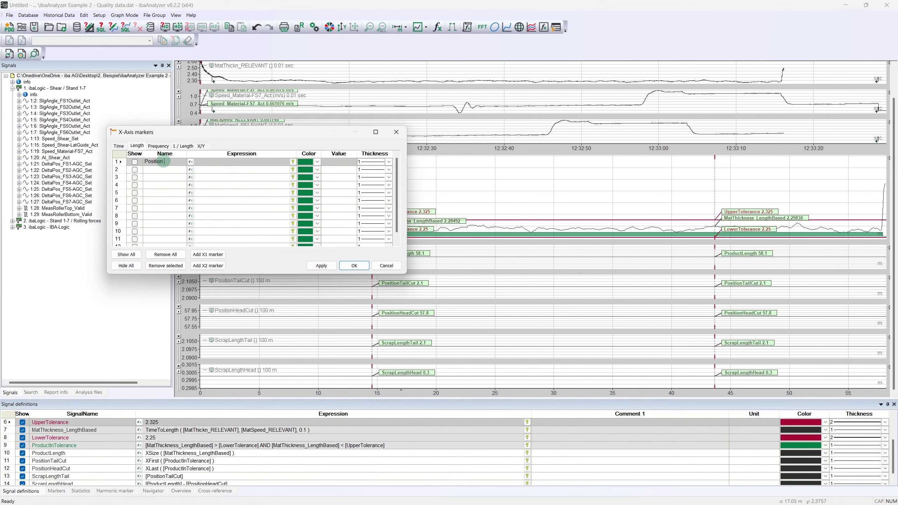
type("Position Head Cut")
left_click(190, 162)
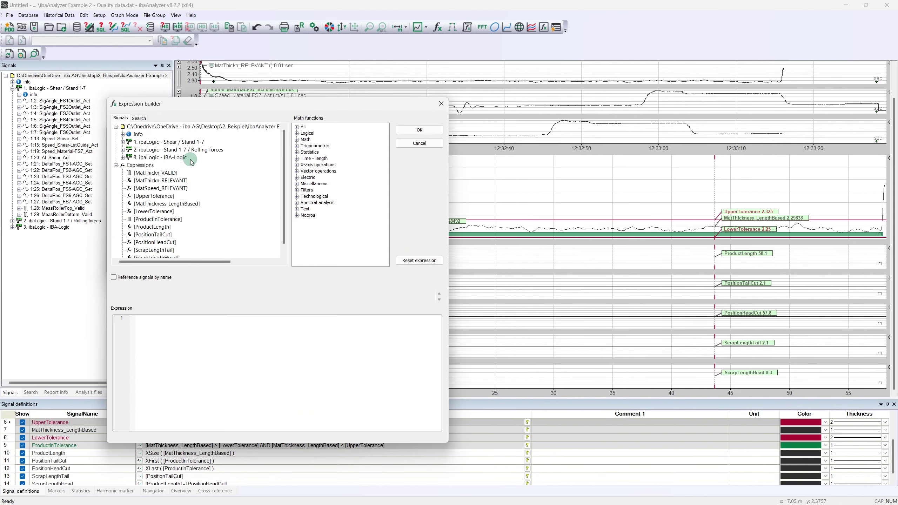
double_click(158, 242)
left_click(412, 131)
left_click(135, 162)
Step: Add a displayed length marker named Position Tail Cut with the expression [PositionTailCut], apply the markers and expand the Length group in the signal tree
left_click(135, 169)
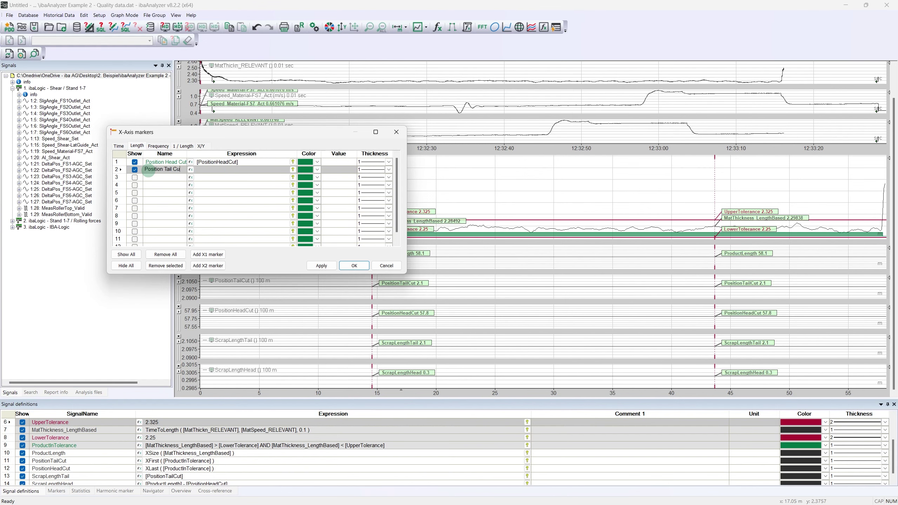
left_click(191, 170)
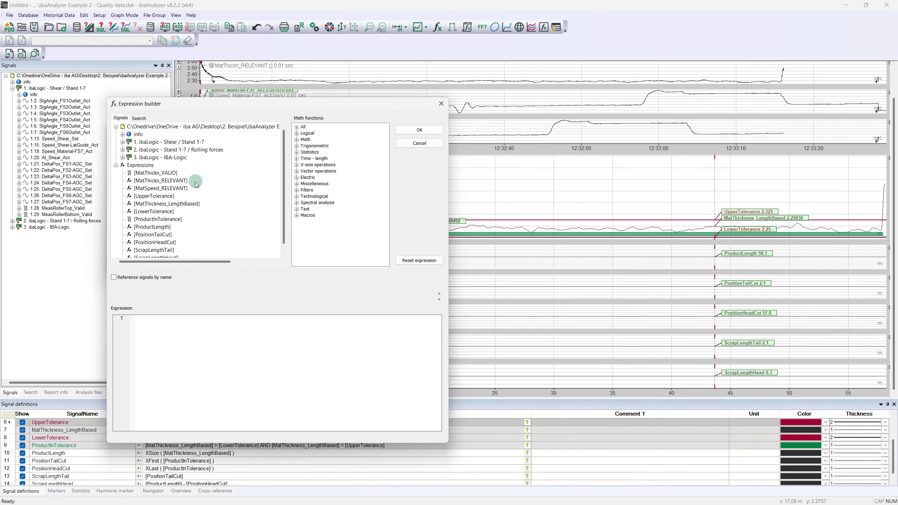
double_click(162, 235)
left_click(419, 130)
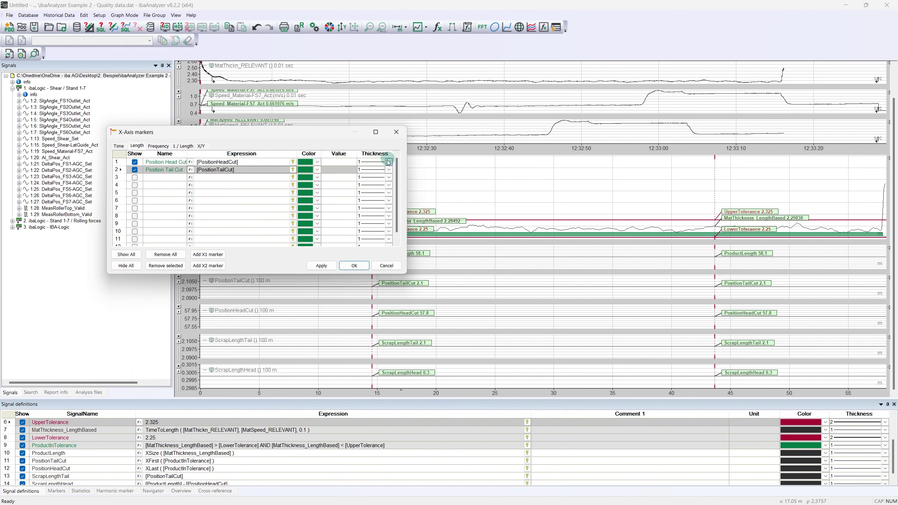
left_click(317, 270)
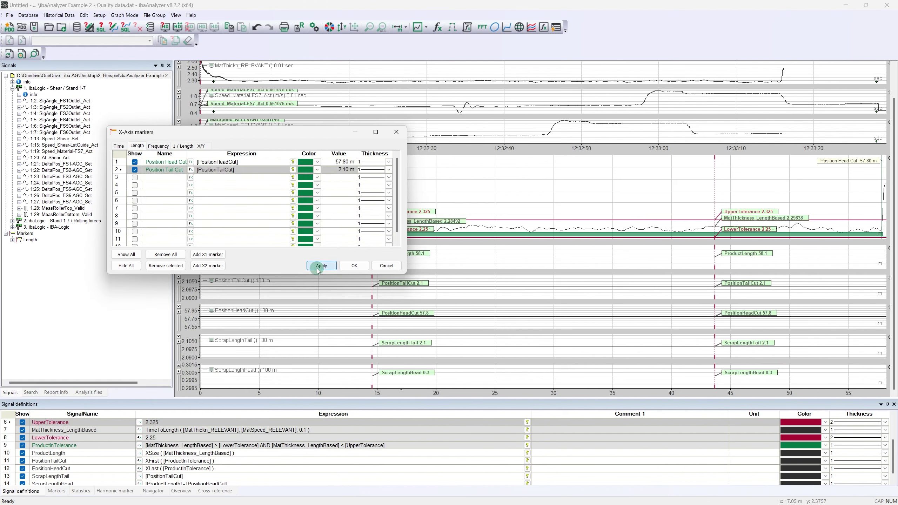
left_click(354, 266)
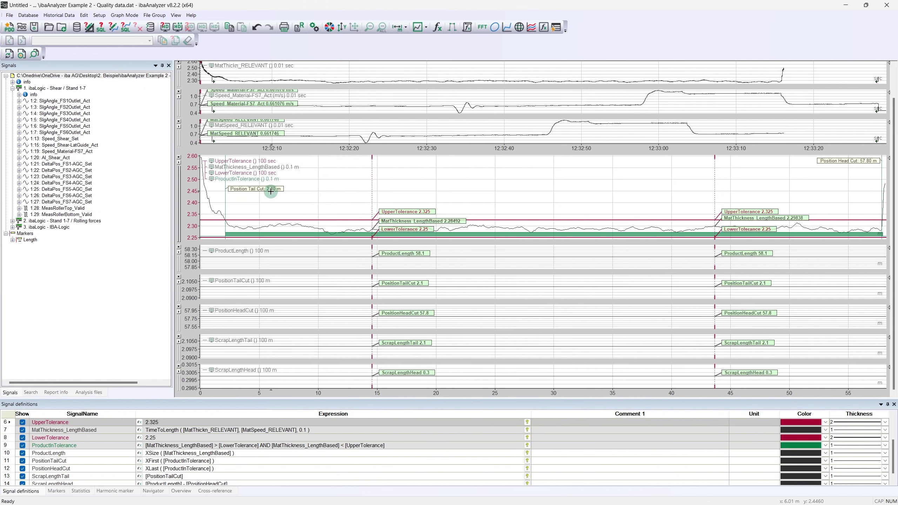
left_click(12, 240)
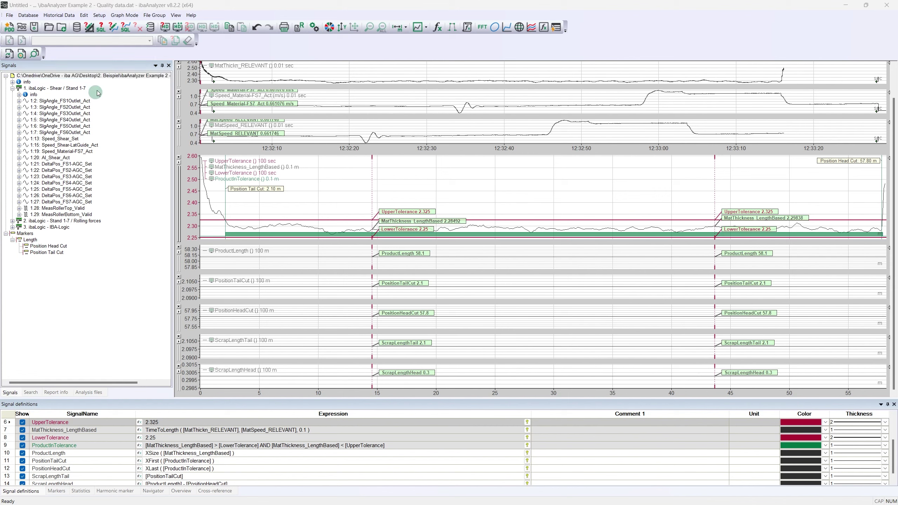
Step: In the Data Extractor, add CustomerName, OrderID and MaterialType from Technostring Order Data as info columns, selecting until the end of the infofield
left_click(149, 28)
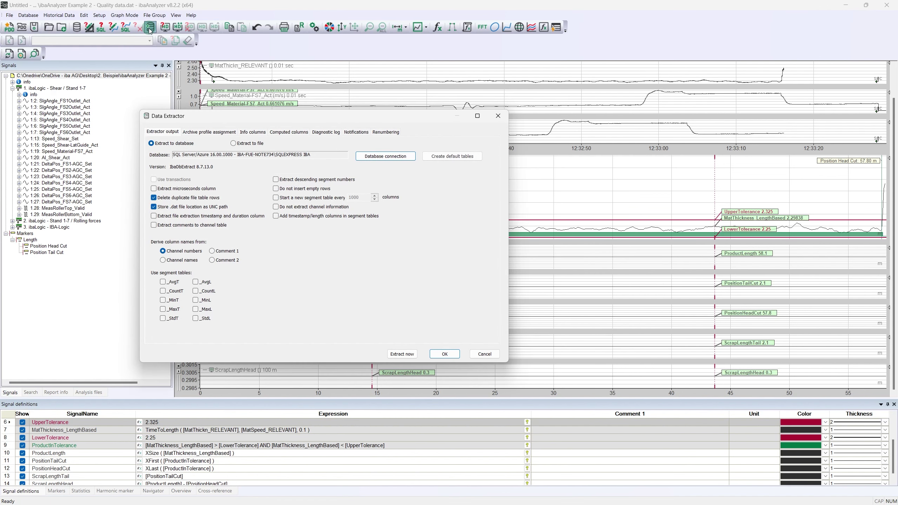
left_click(240, 133)
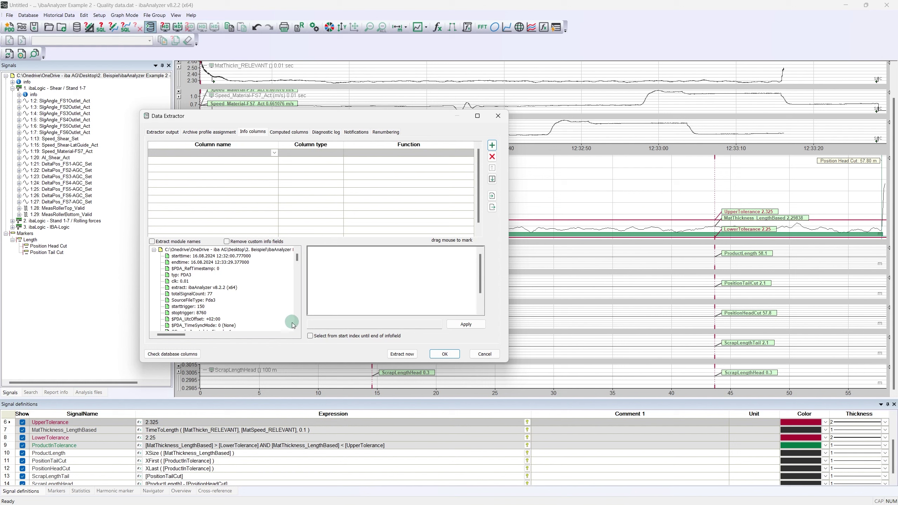
left_click(311, 336)
scroll(245, 295, "down", 10)
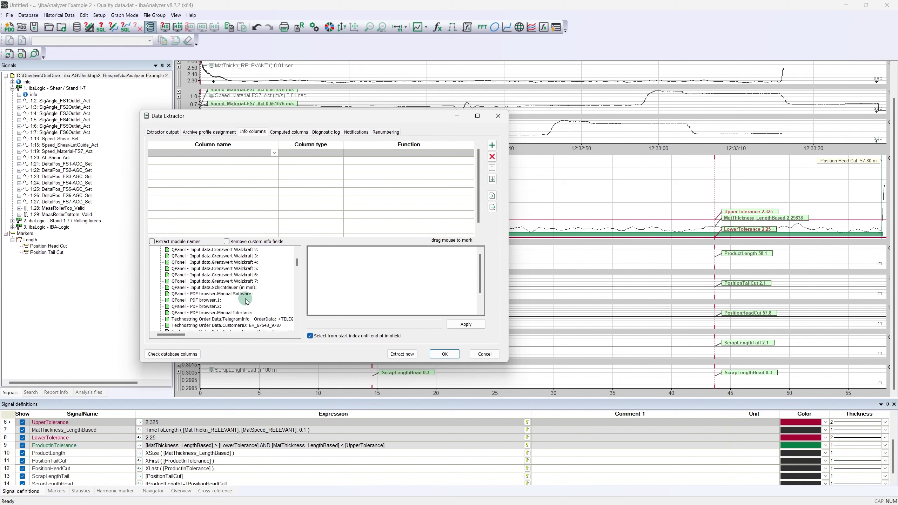
scroll(247, 301, "down", 2)
left_click(244, 295)
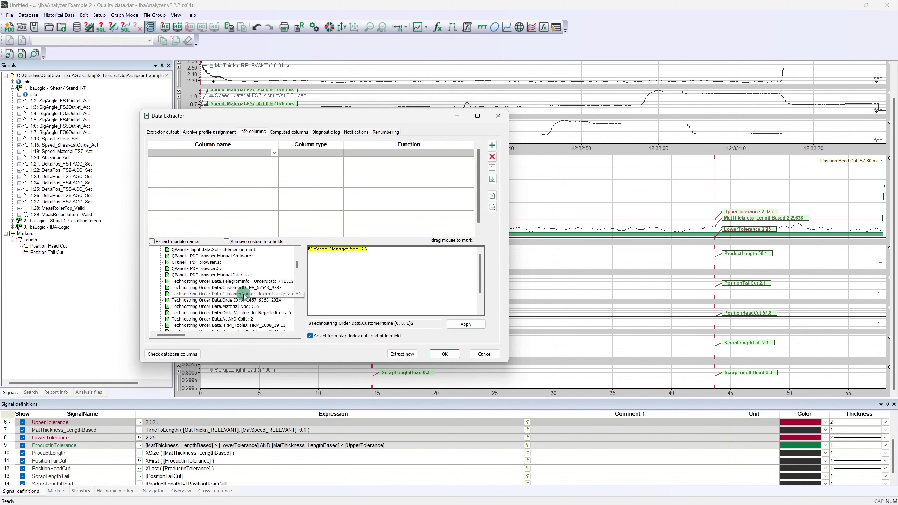
double_click(245, 297)
left_click(245, 300)
double_click(245, 300)
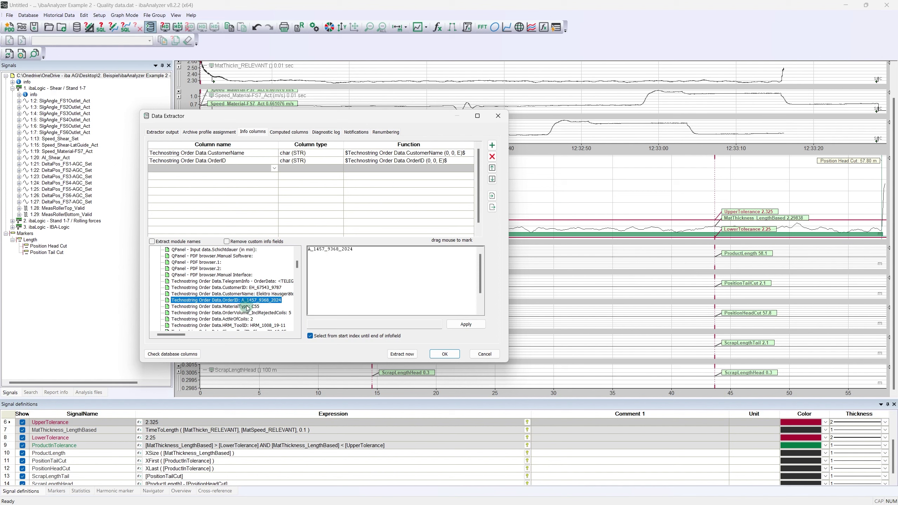
double_click(247, 306)
Step: Turn off selecting until the end of the infofield and add starttime and endtime as info columns
scroll(246, 307, "up", 5)
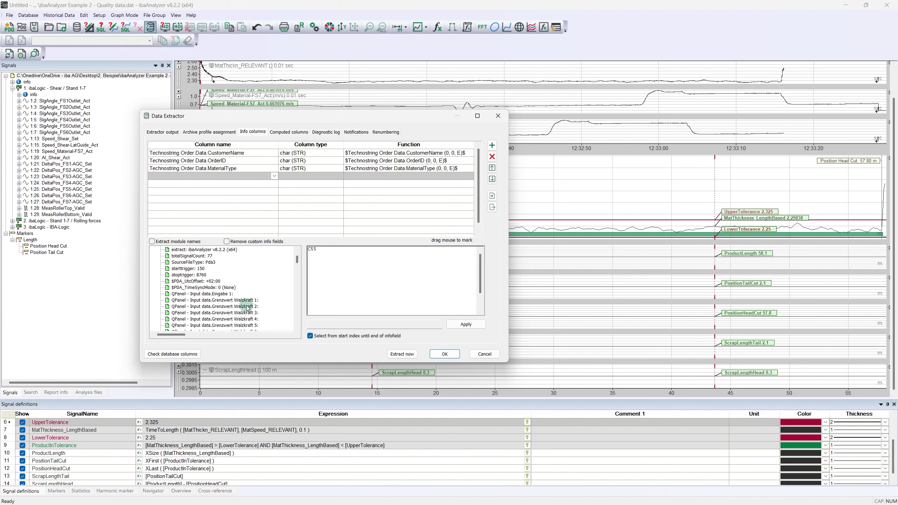
scroll(247, 306, "up", 2)
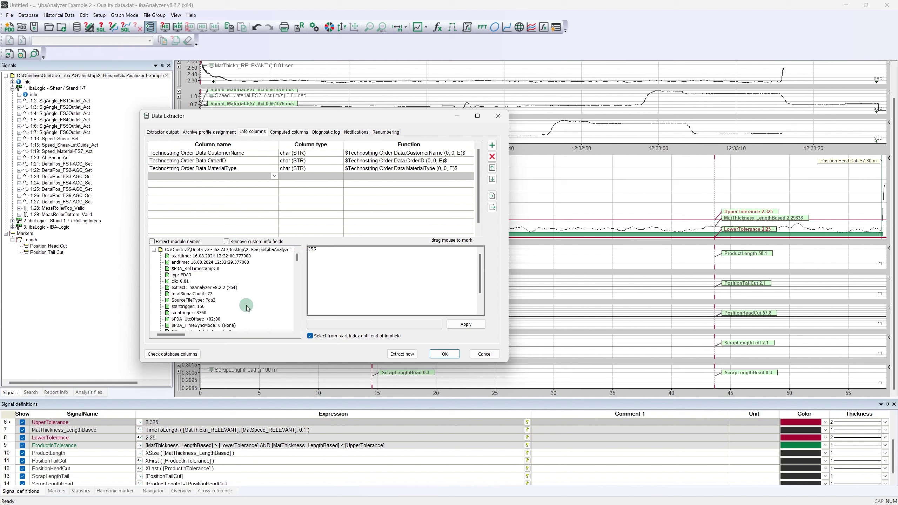
left_click(310, 336)
double_click(235, 257)
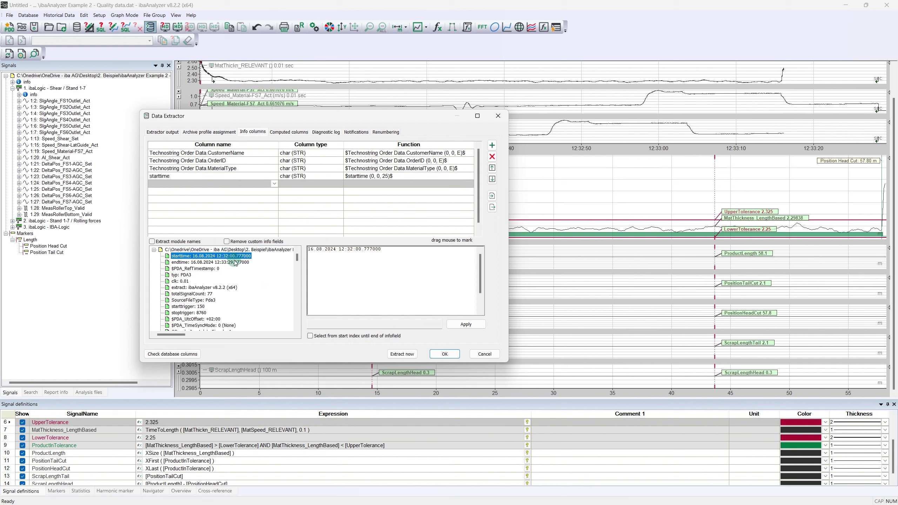
double_click(235, 262)
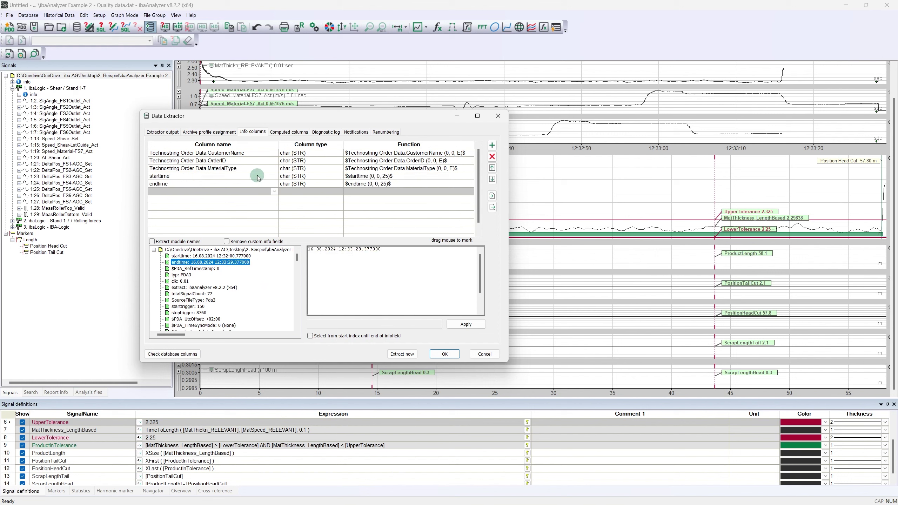
Step: Limit the starttime and endtime info columns to 18 as the end index, giving the functions $starttime (0, 0, 18)$ and $endtime (0, 0, 18)$
left_click(258, 176)
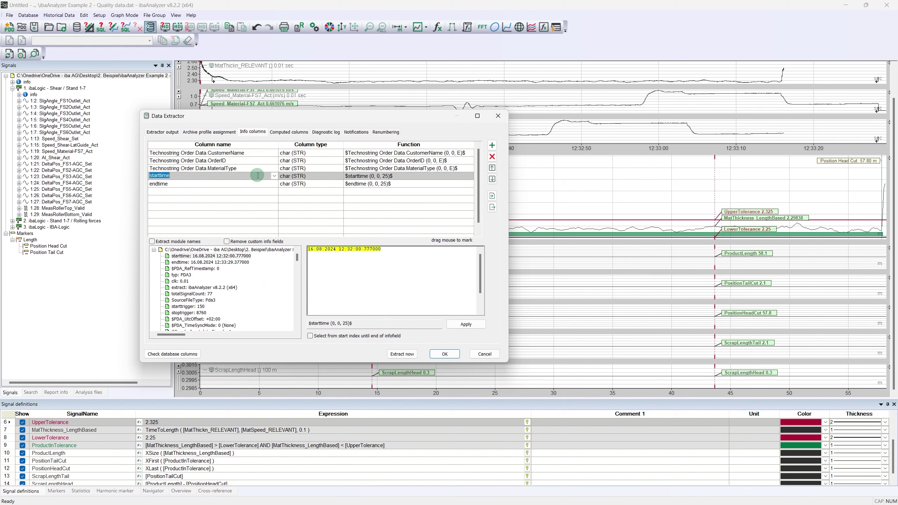
left_click(385, 179)
left_click(385, 179)
double_click(385, 176)
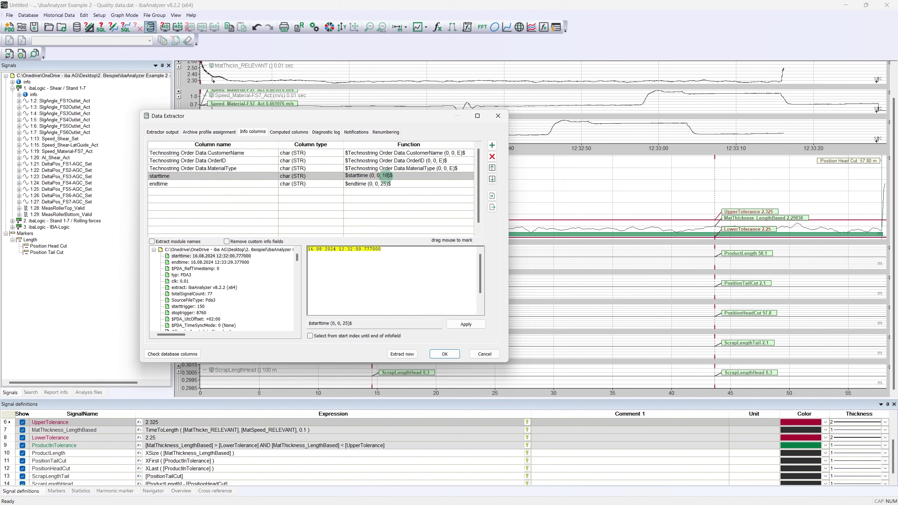
left_click(383, 183)
double_click(384, 184)
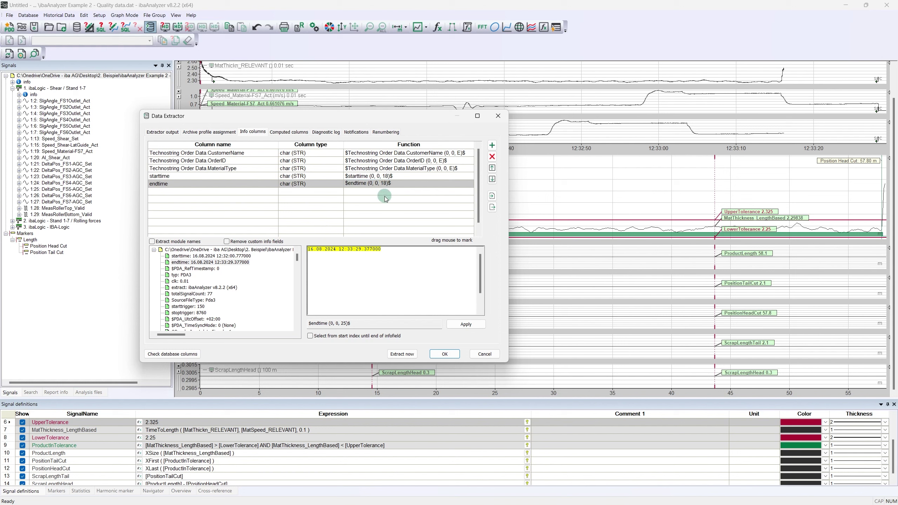
Step: Add a length-based computed column named ProductLength_InTolerance with the expression [ProductLength] - [ScrapLengthTail] - [ScrapLengthHead]
left_click(288, 132)
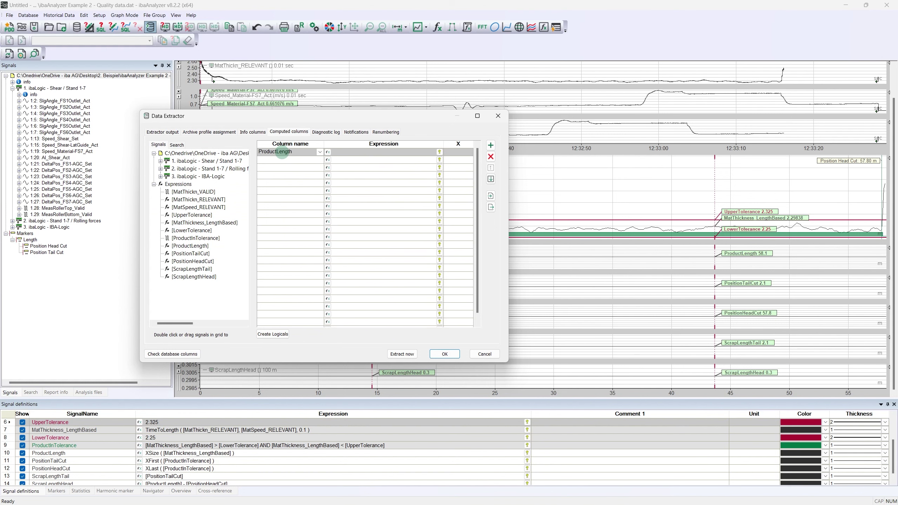
type("olerance")
left_click(328, 153)
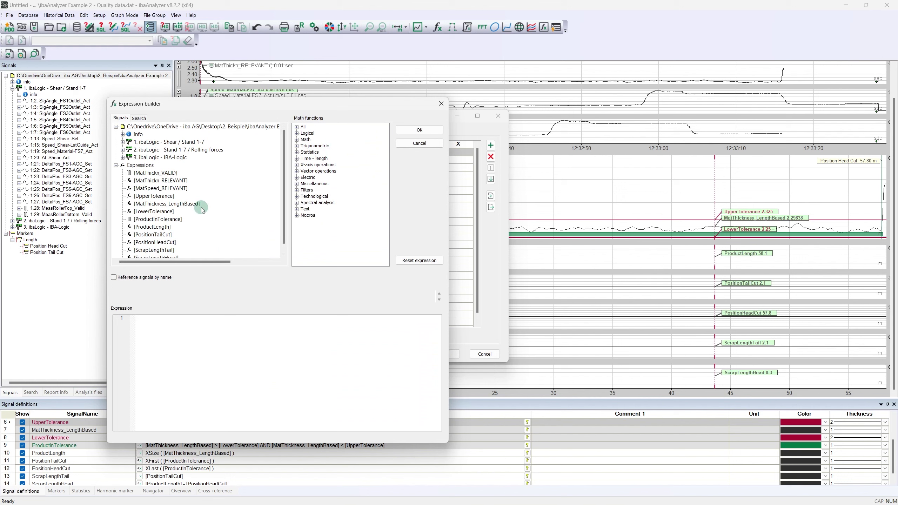
scroll(187, 207, "down", 1)
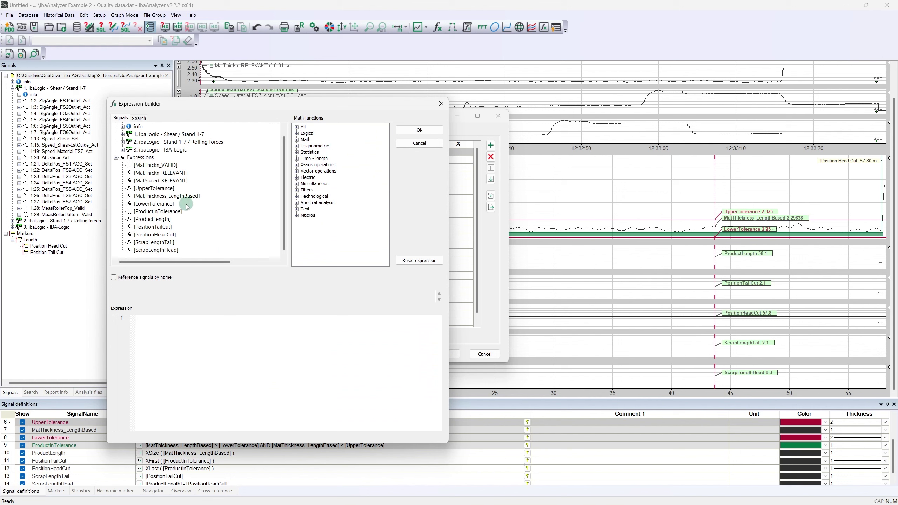
double_click(160, 219)
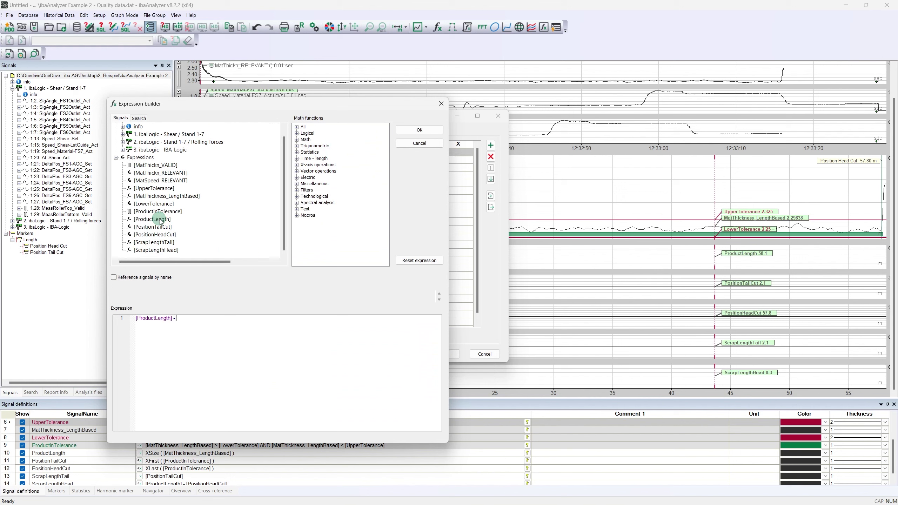
double_click(161, 242)
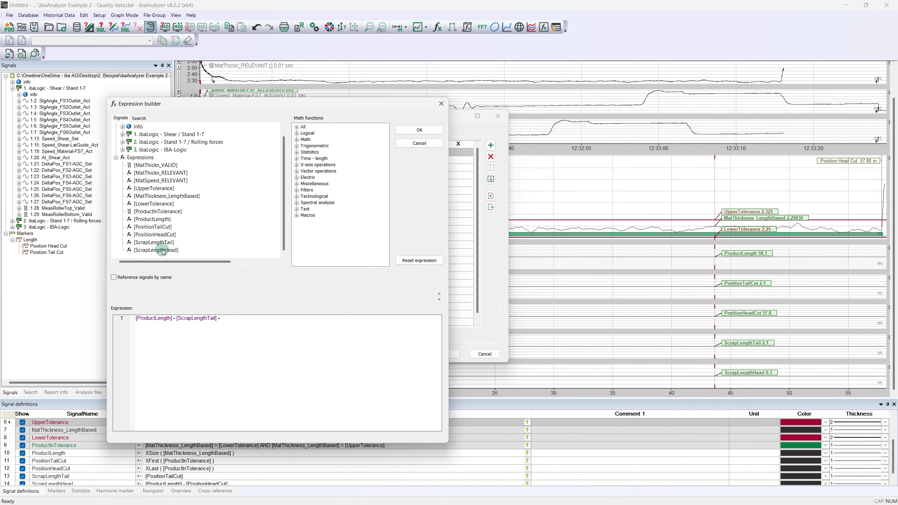
double_click(156, 250)
left_click(420, 129)
left_click(462, 155)
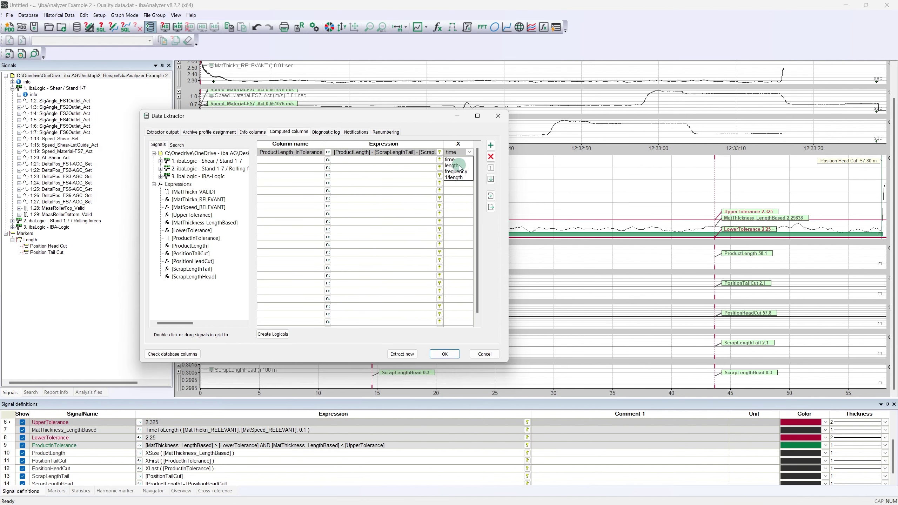
left_click(452, 168)
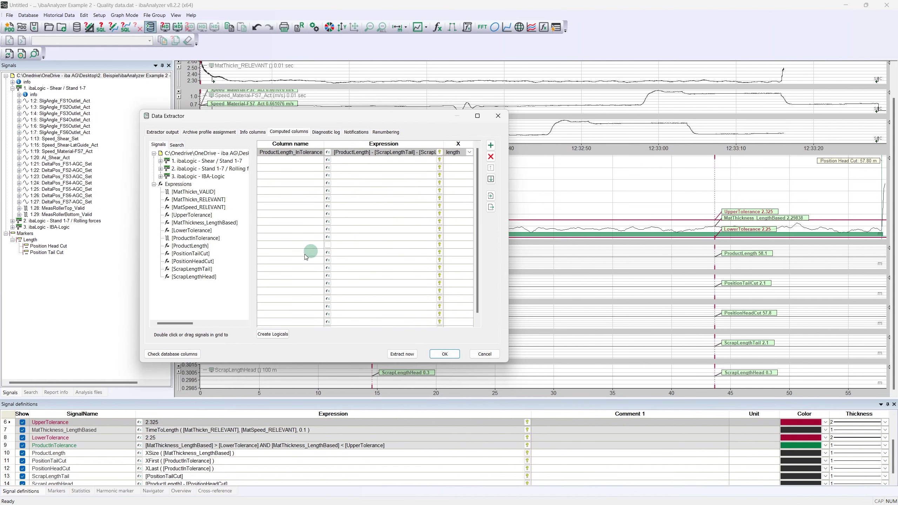
Step: Check the database columns and accept changing the data type of ProductLength_InTolerance from real to float(53)
left_click(179, 354)
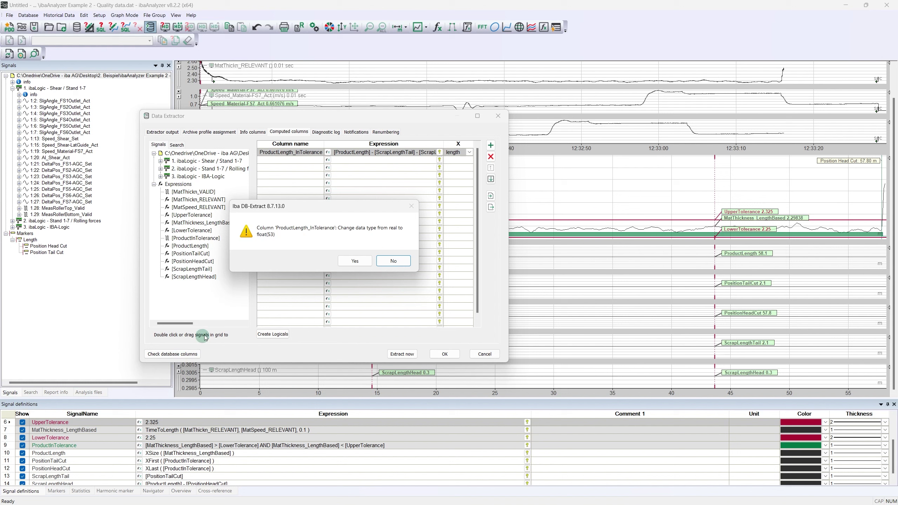
left_click(355, 261)
left_click(350, 260)
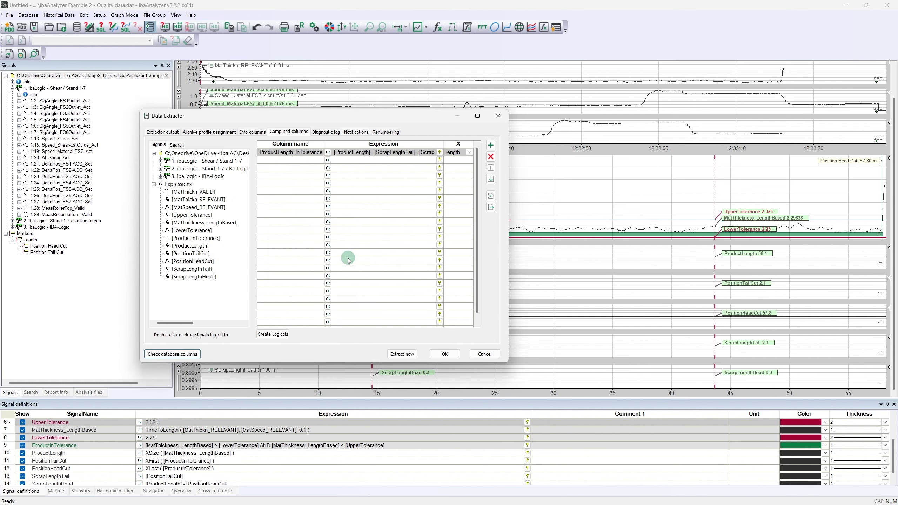
Step: Return to the info columns, check the database columns again and confirm the Data Extractor settings
left_click(252, 132)
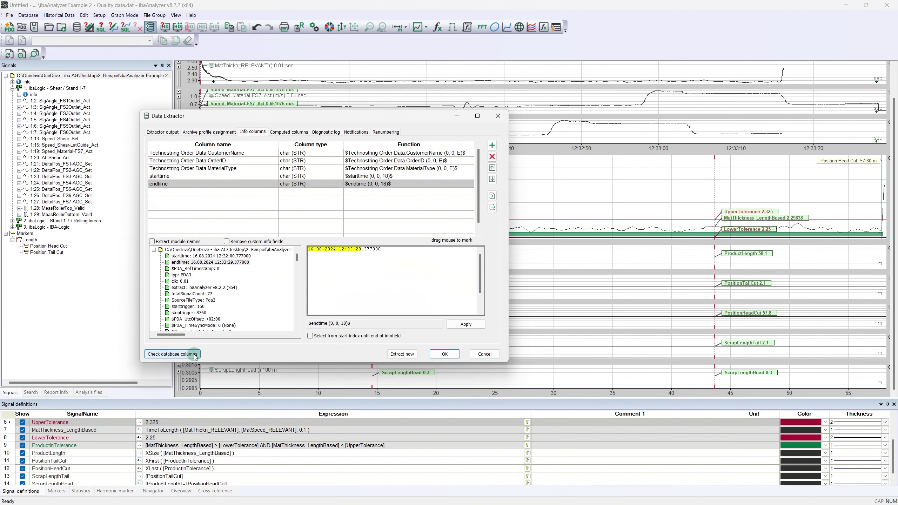
left_click(173, 354)
left_click(332, 258)
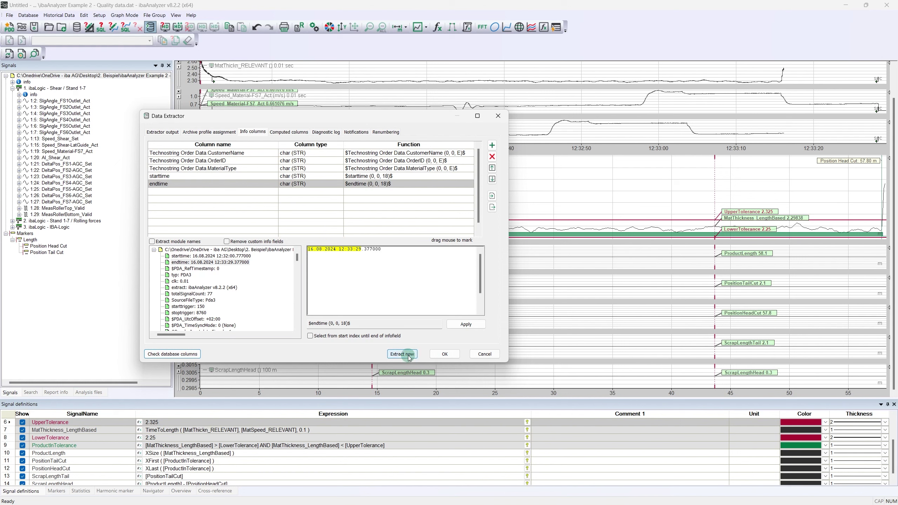
left_click(439, 355)
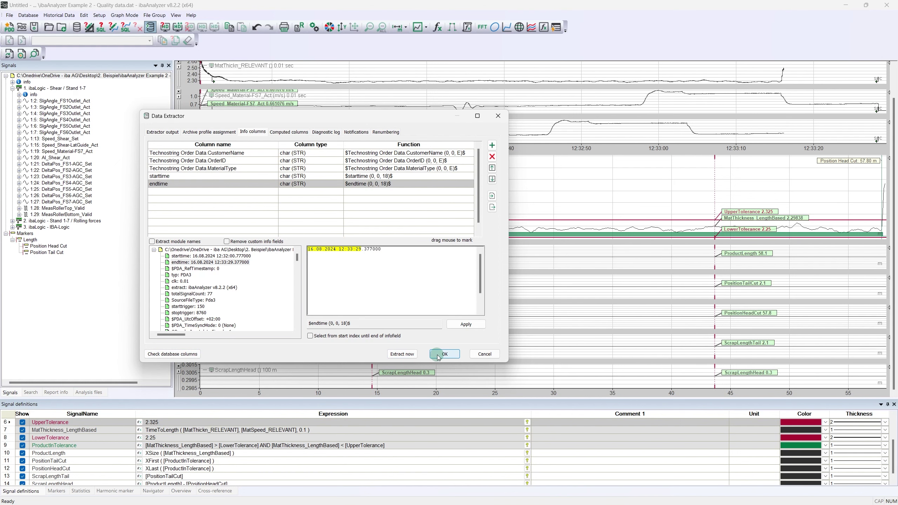